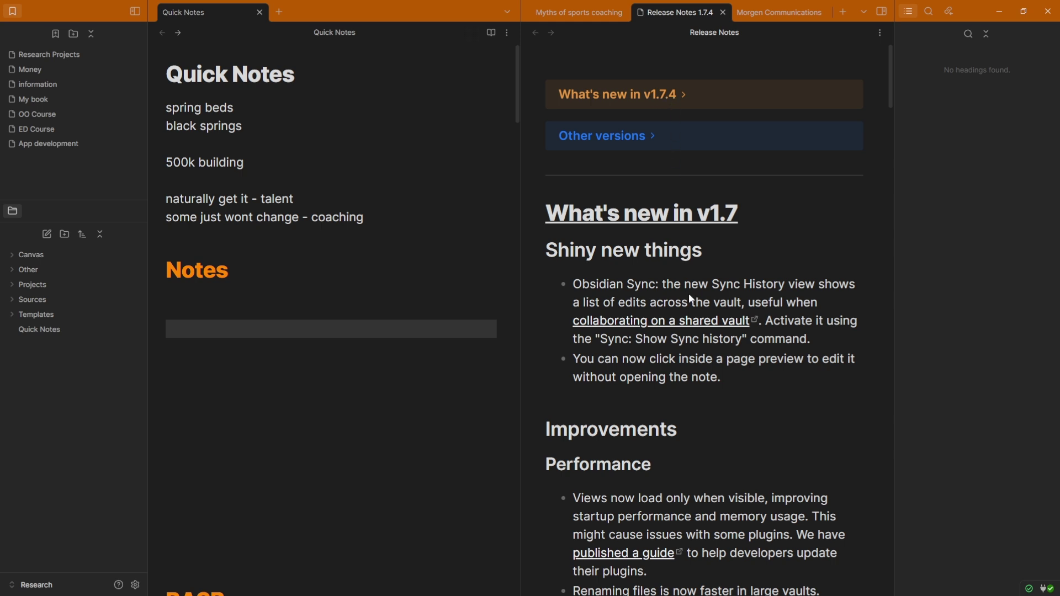
Scroll Release Notes 1.7.4 down to the 'Editable page previews and footnotes' and 'Obsidian URI' sections
scroll(689, 294, "down", 2)
scroll(689, 296, "down", 2)
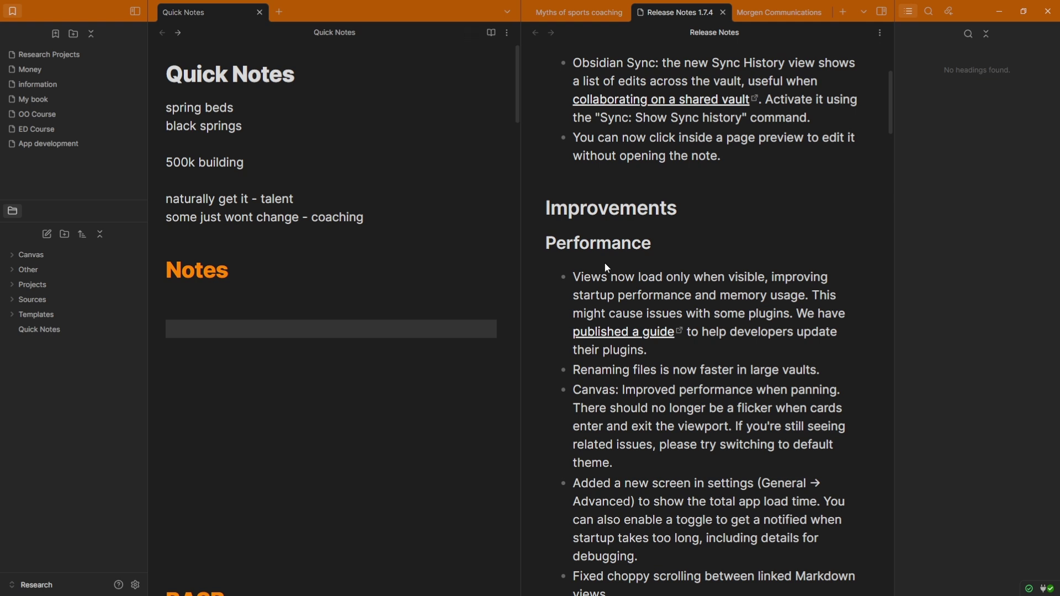
scroll(605, 264, "down", 3)
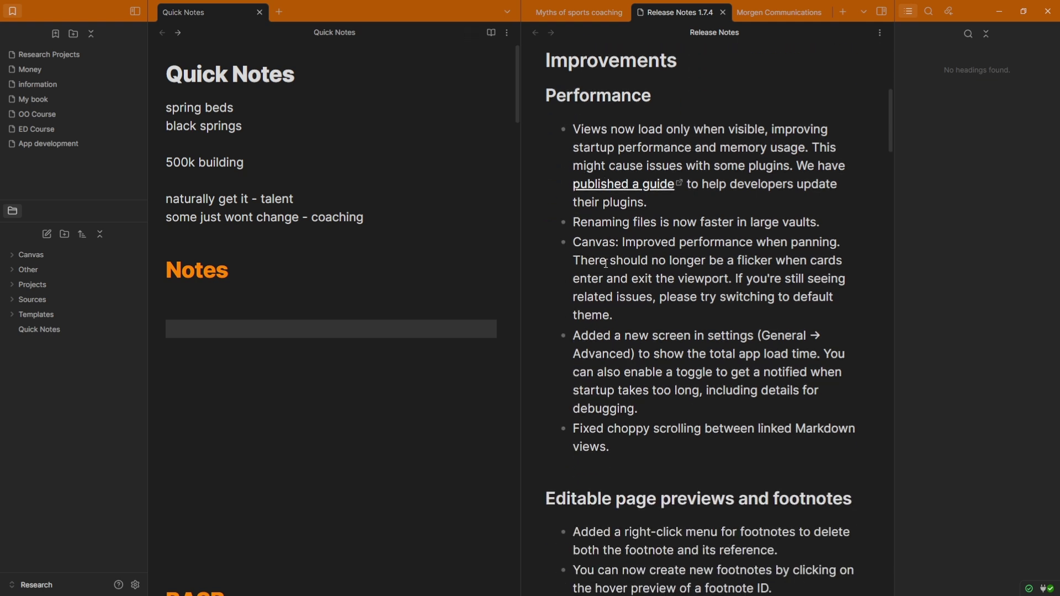
scroll(605, 264, "down", 5)
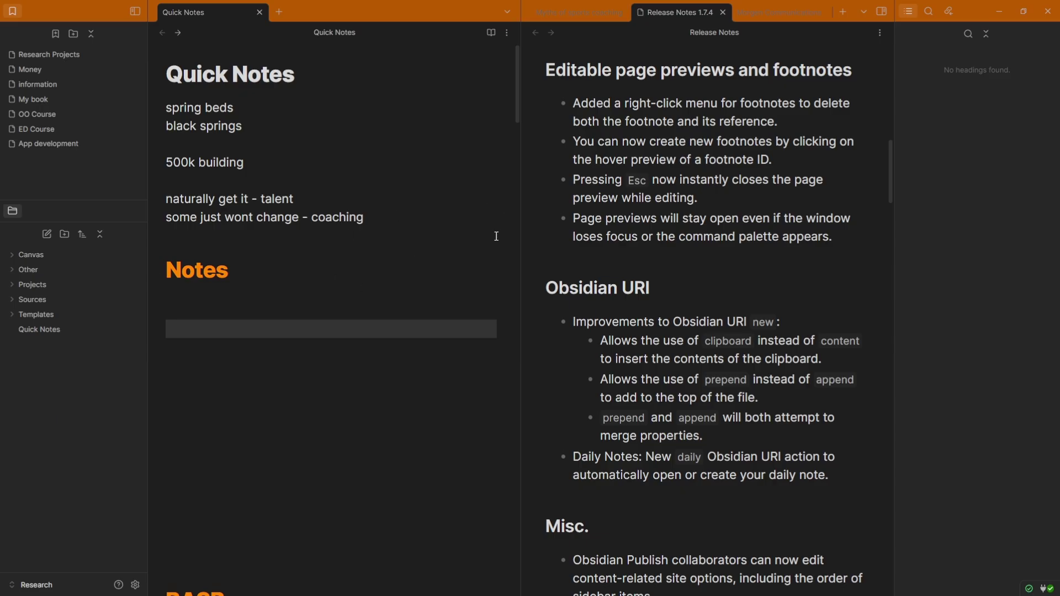
Insert a [[Quick Notes]] link on the empty line under the Notes heading
left_click(236, 317)
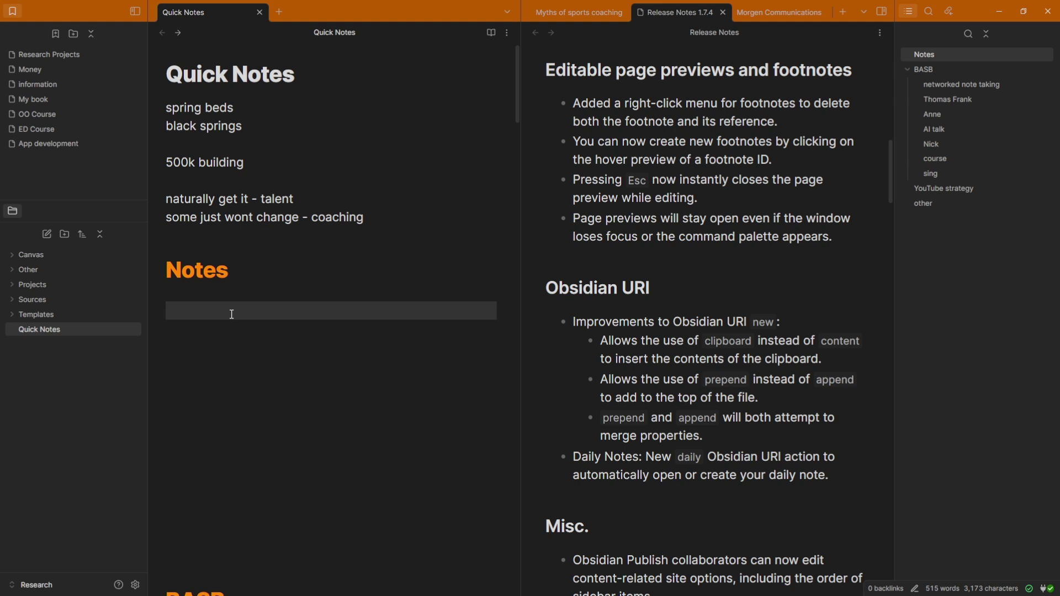
type("[[")
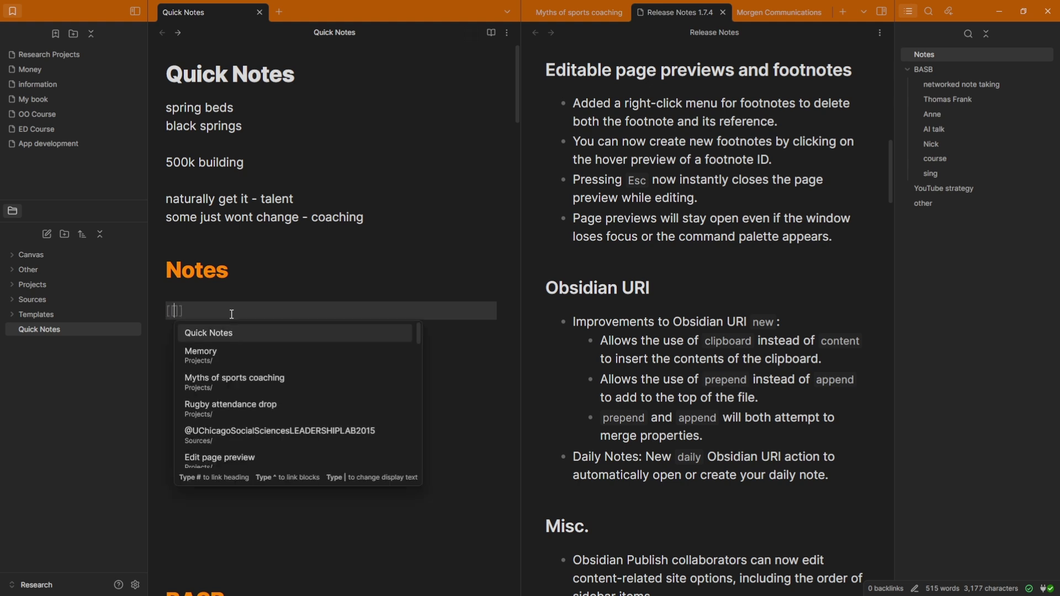
key("Return")
left_click(234, 290)
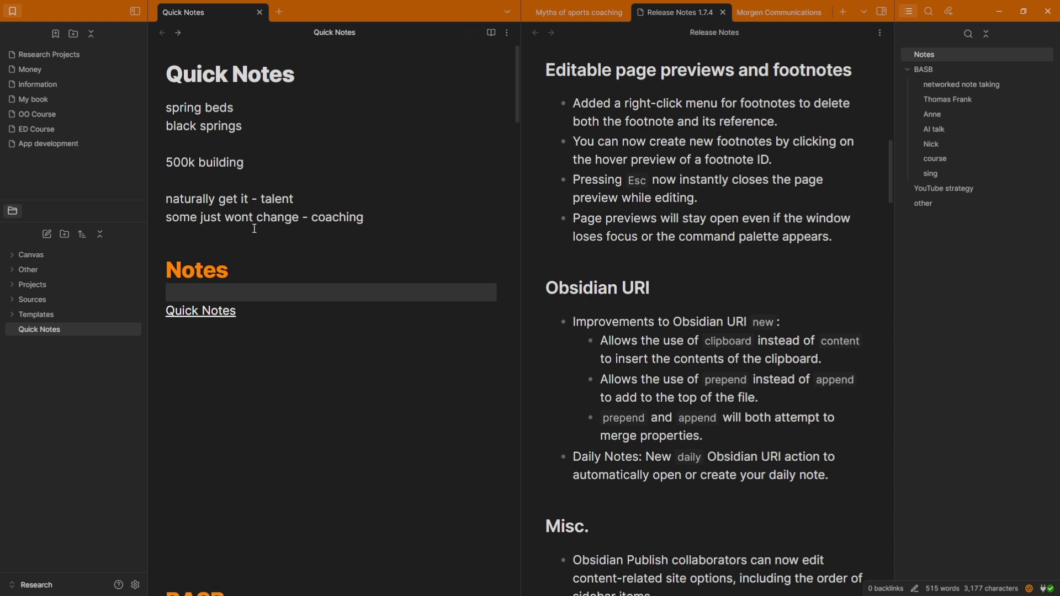
Look at the Page preview settings, then close Settings
left_click(259, 311)
left_click(282, 289)
key("ctrl+comma")
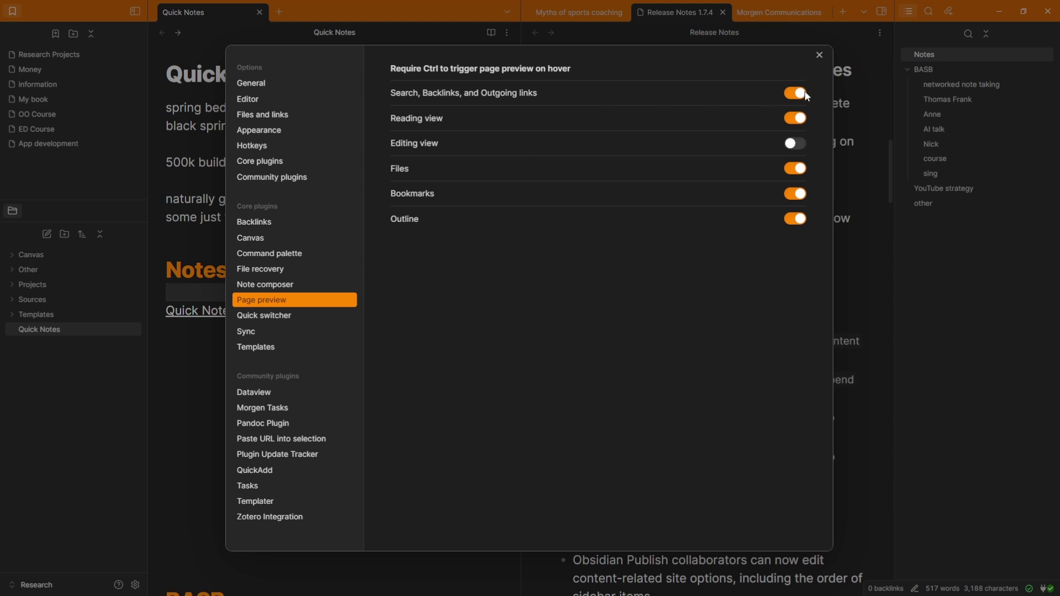
left_click(858, 207)
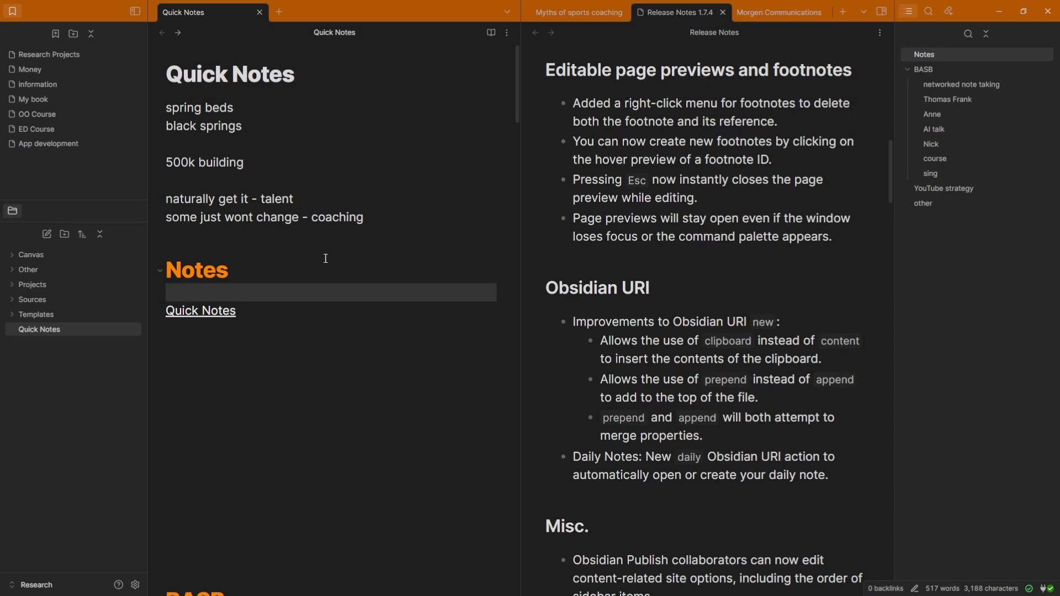
Through the Quick Notes link preview, add 'adding new text' below 'black springs'
mouse_move(215, 318)
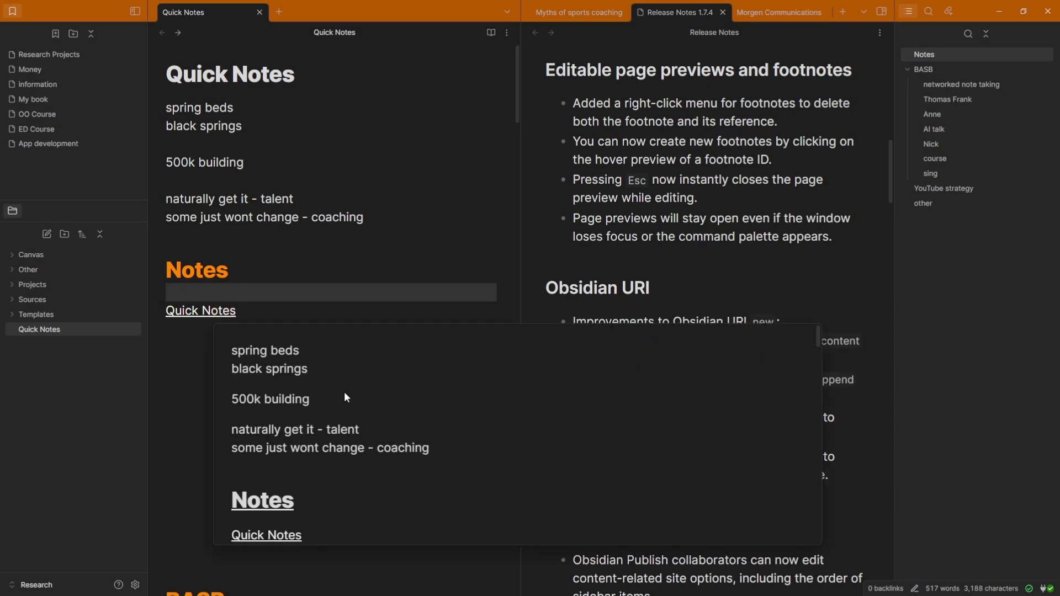
left_click(324, 387)
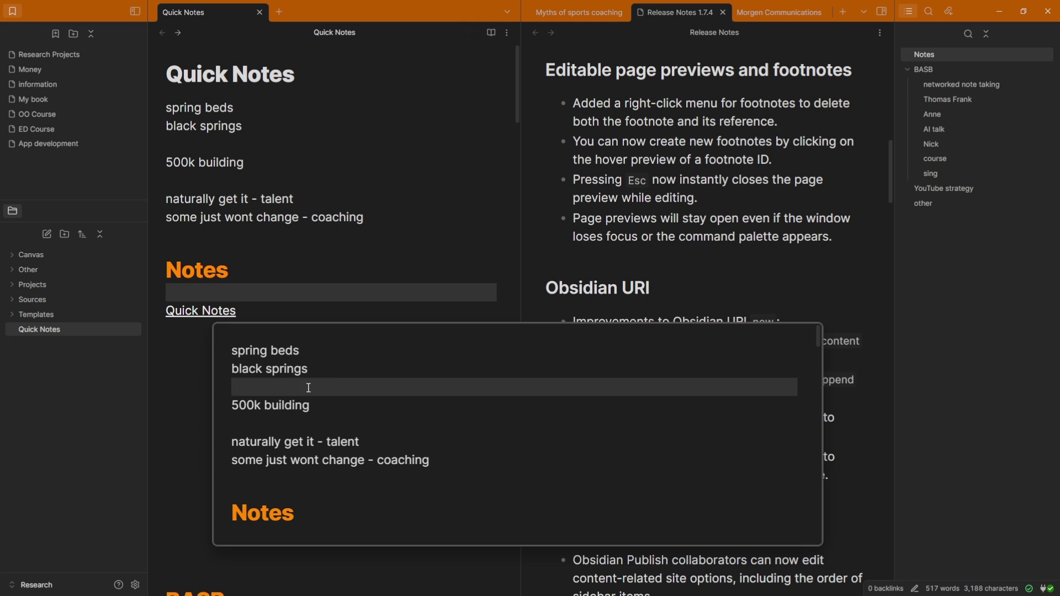
key("Return")
key("Return")
key("Up")
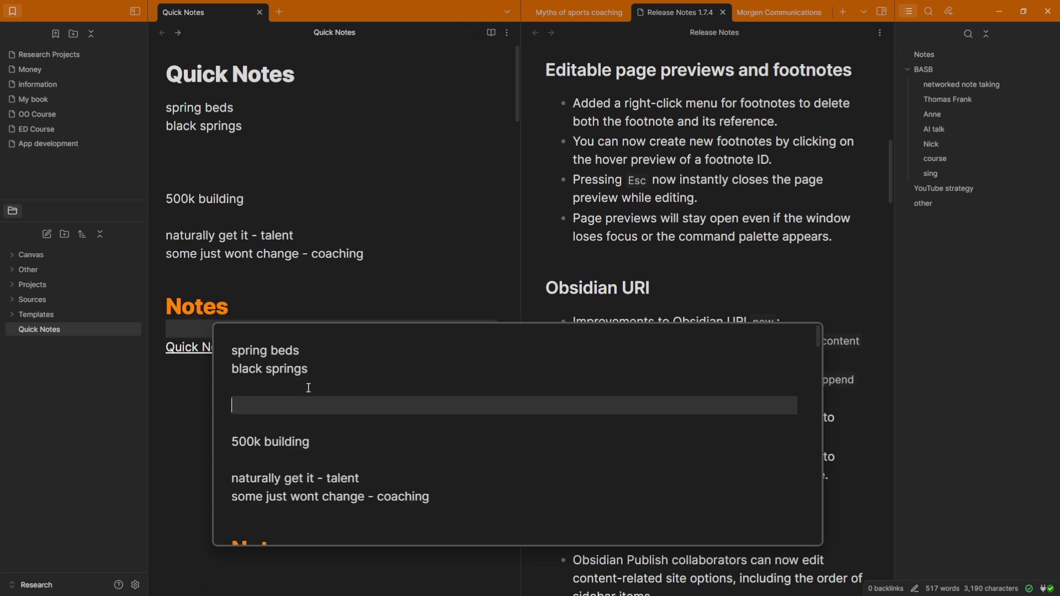
type("adding new")
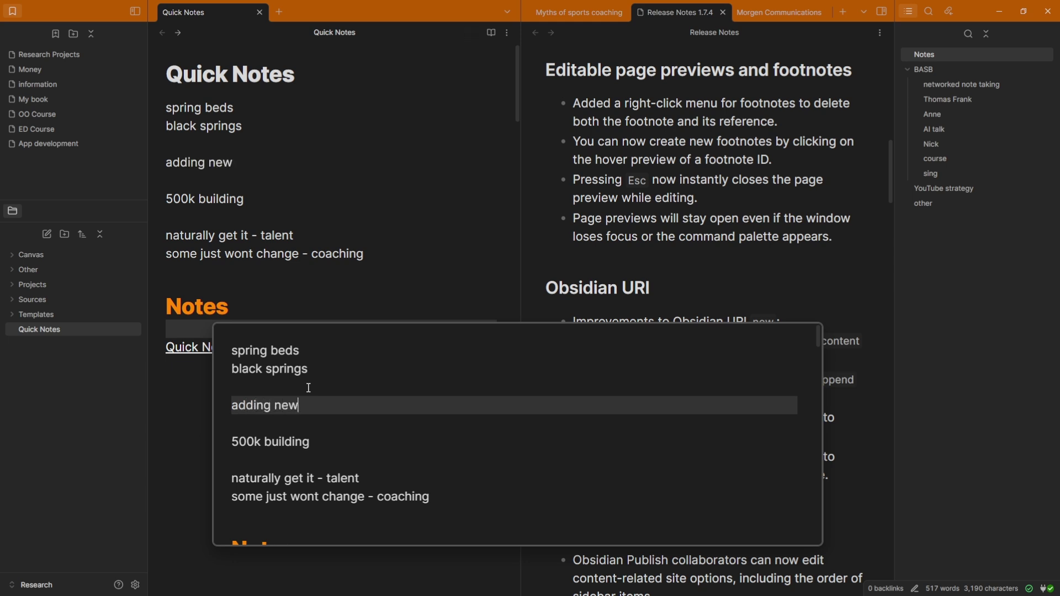
type(" text")
left_click(306, 278)
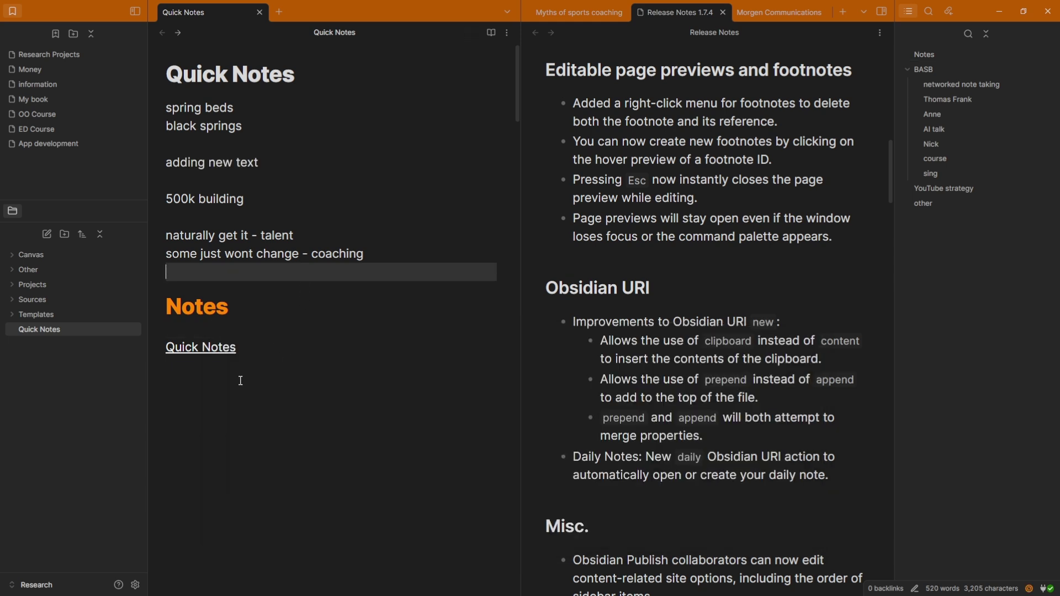
left_click(225, 373)
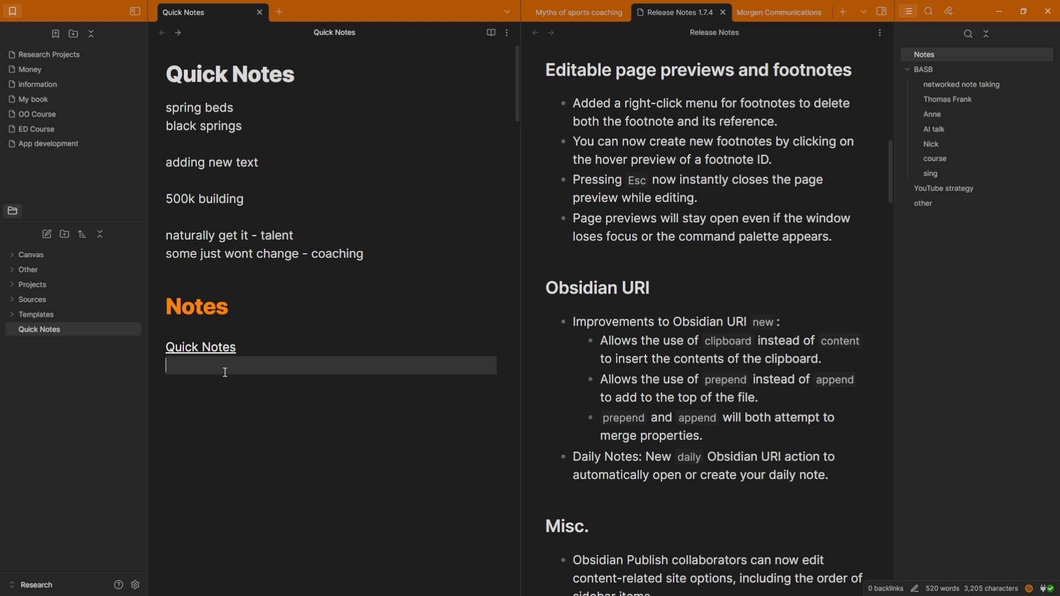
Insert a [[Memory]] link below Quick Notes and start editing Memory in its preview
type("[[mem")
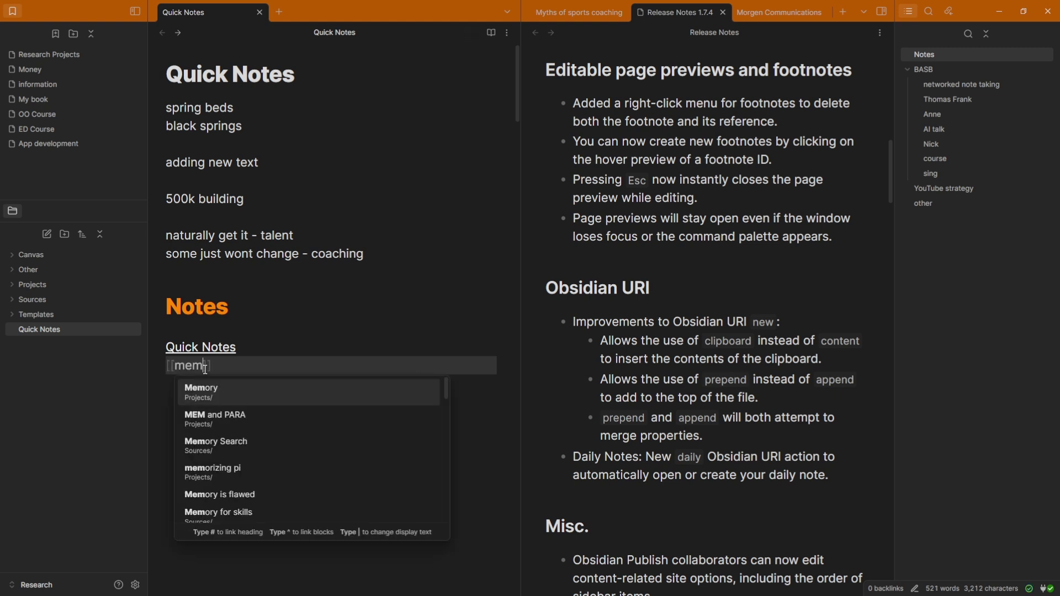
key("Return")
mouse_move(205, 370)
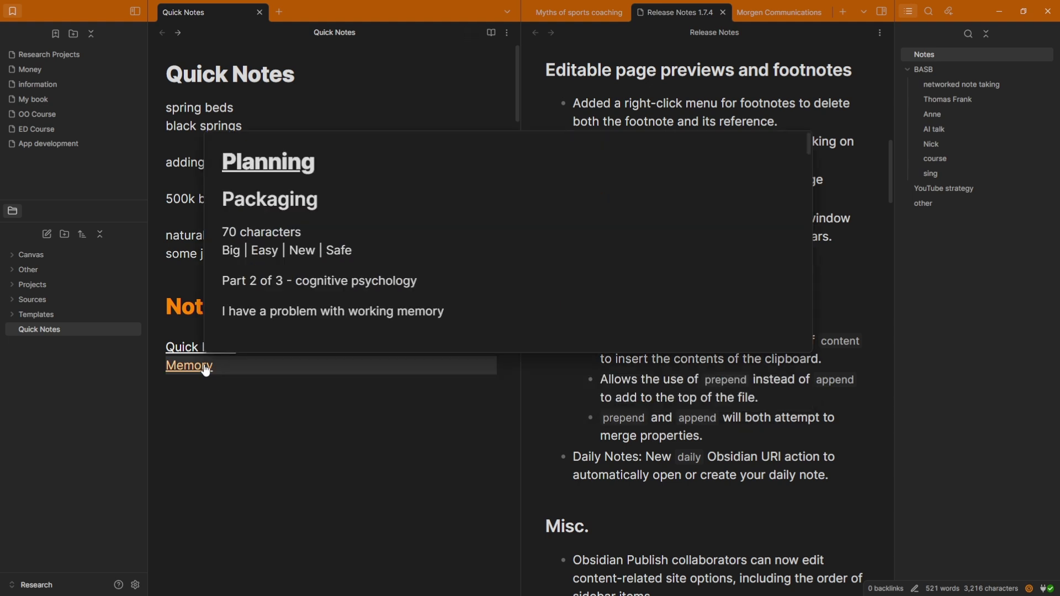
left_click(318, 255)
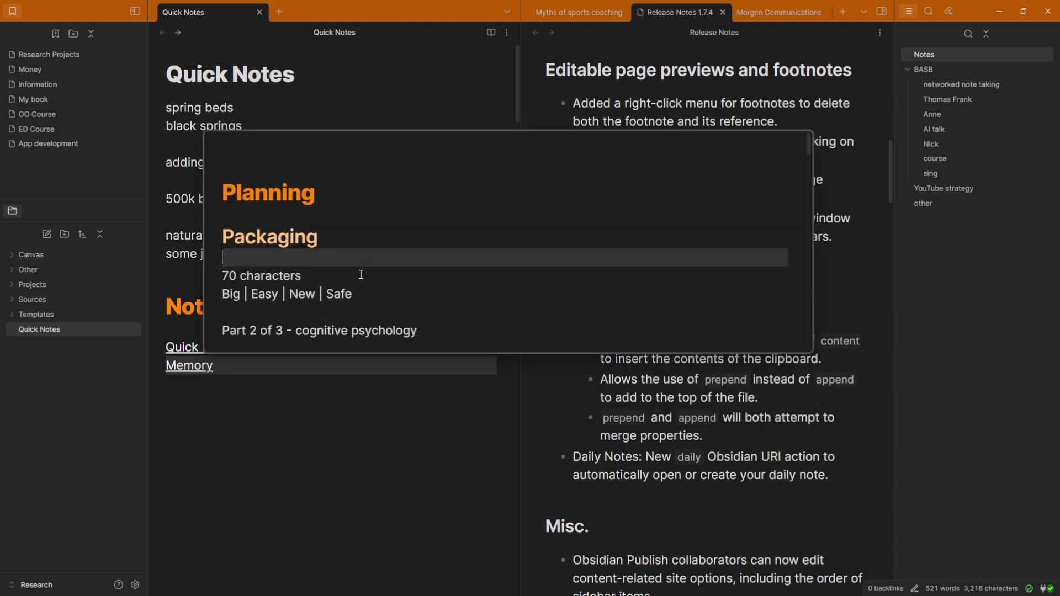
Add 'this is interesting' under Memory's Points heading, then close the preview
scroll(344, 238, "down", 15)
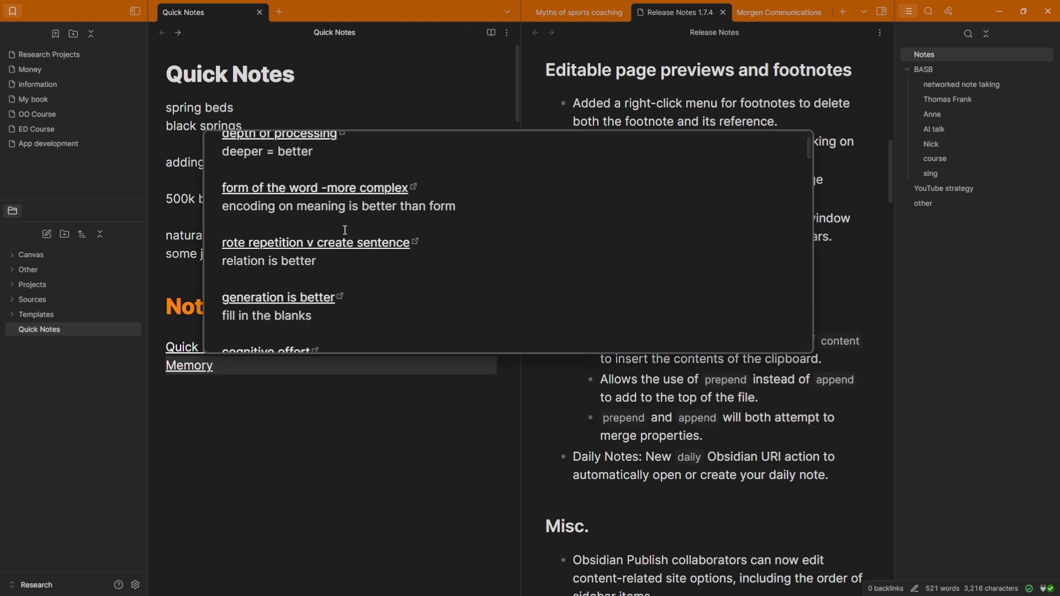
scroll(345, 231, "up", 1)
left_click(298, 268)
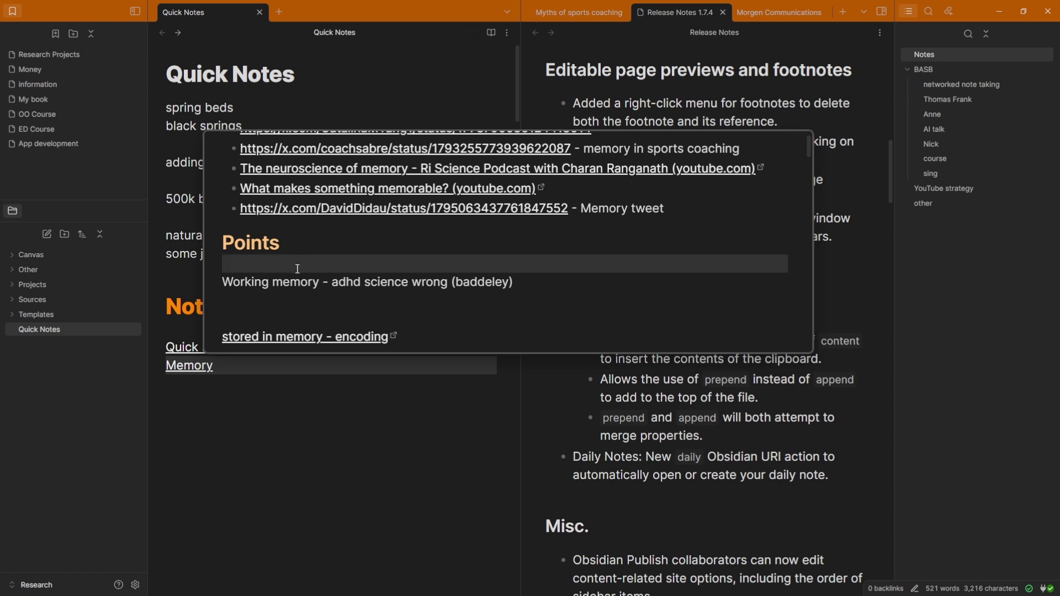
key("Return")
key("Return")
key("Return")
key("Up")
key("Up")
type("this ")
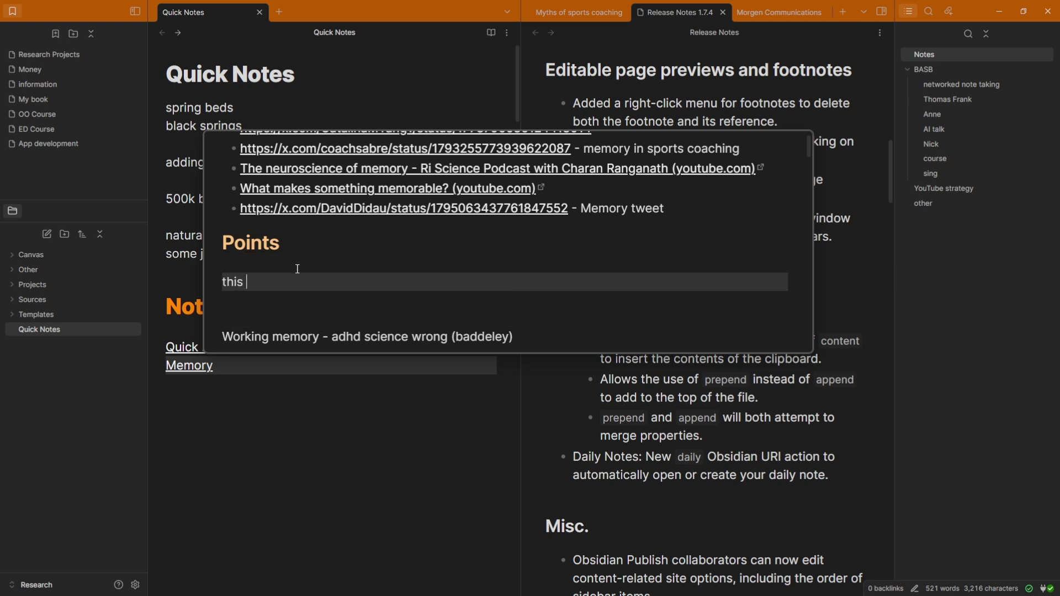
type("is interesting")
key("Escape")
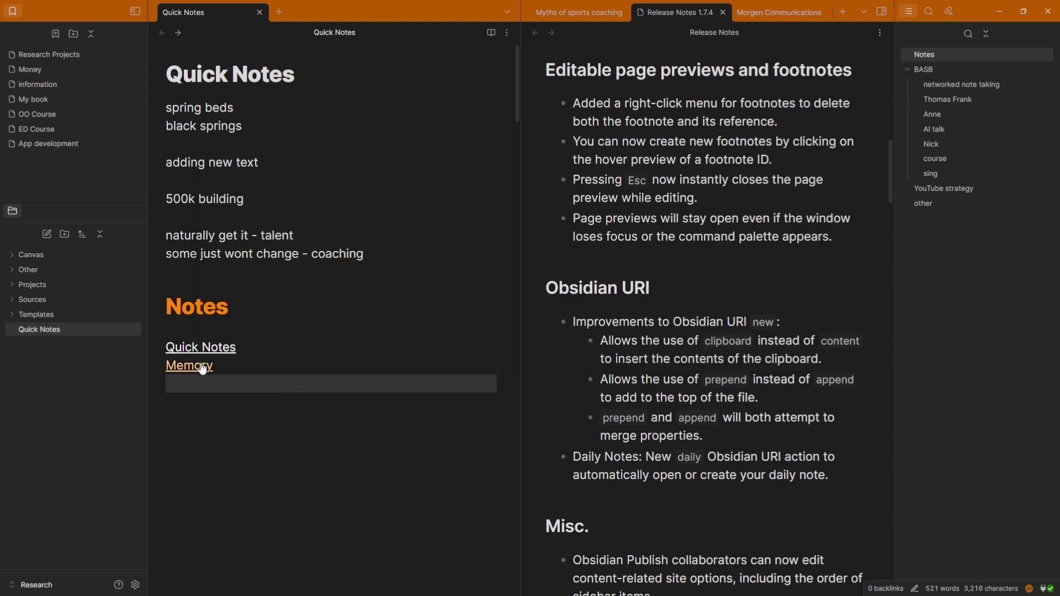
mouse_move(203, 370)
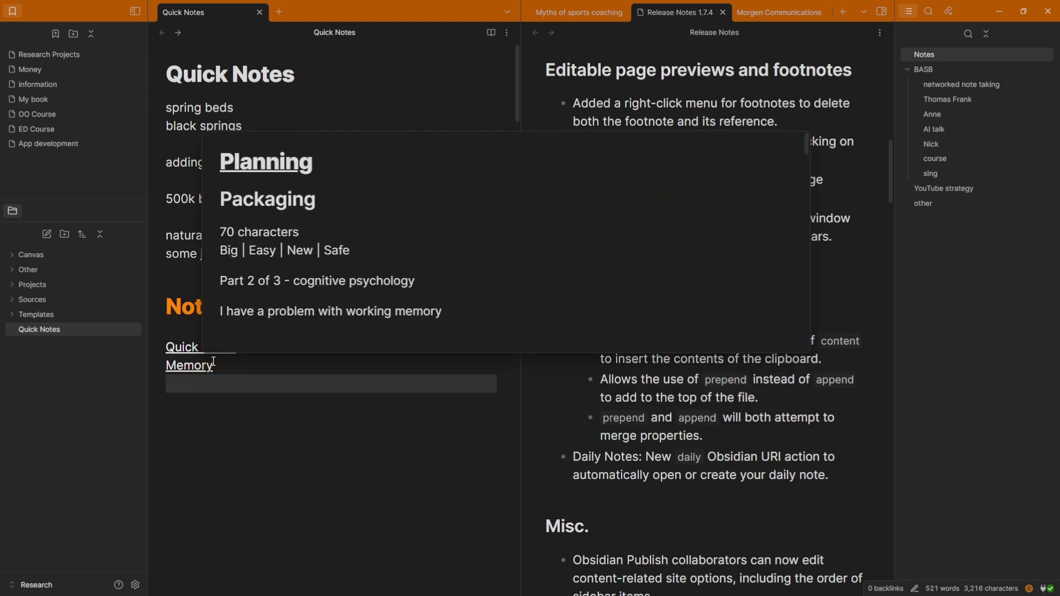
Open Memory in its own tab, delete 'this is interesting', and close the Memory tab
left_click(210, 365, "ctrl")
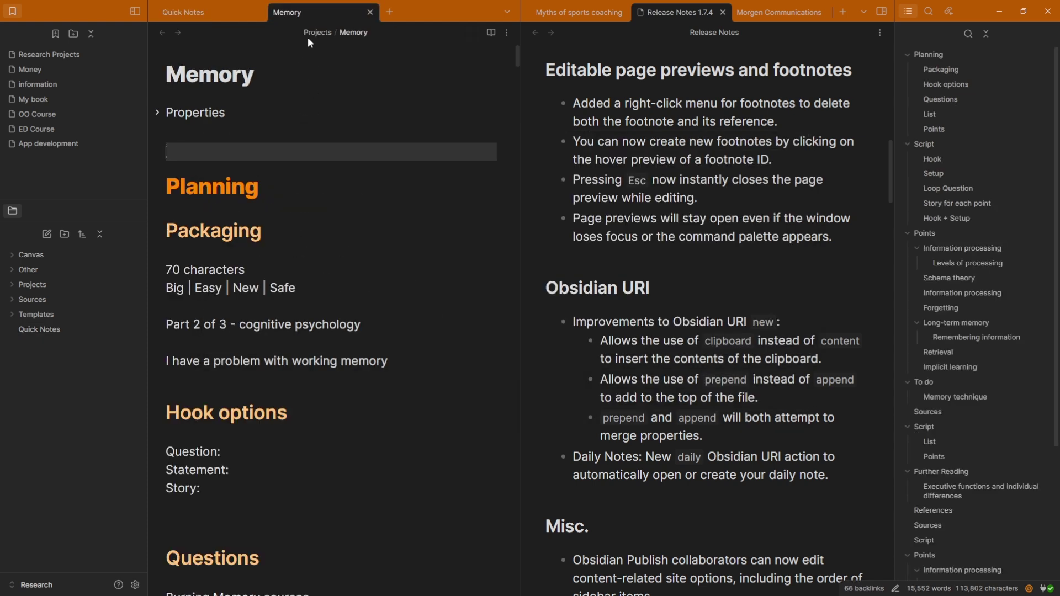
scroll(255, 340, "down", 10)
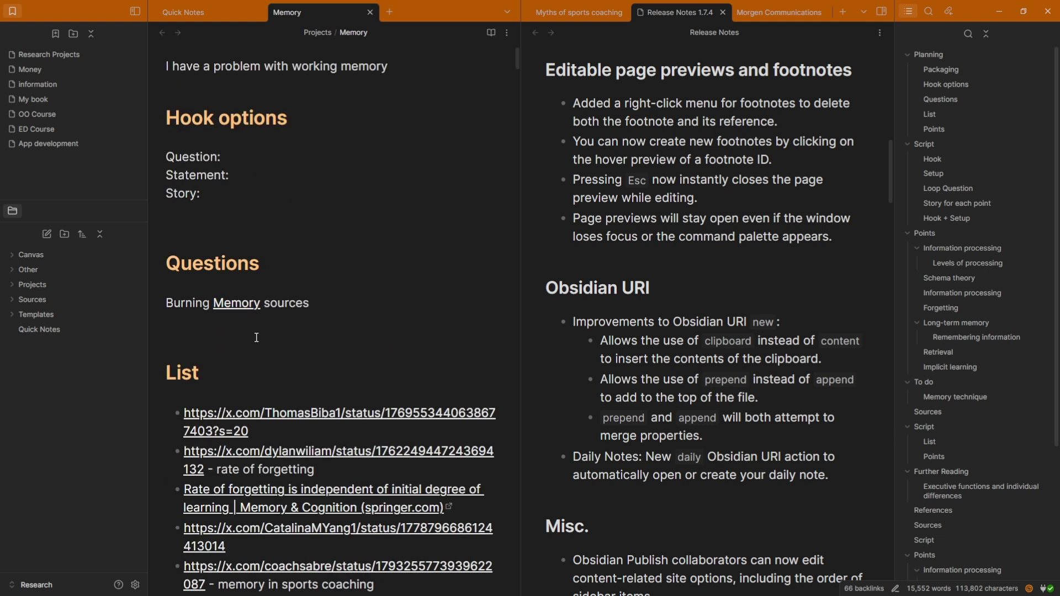
left_click(275, 380)
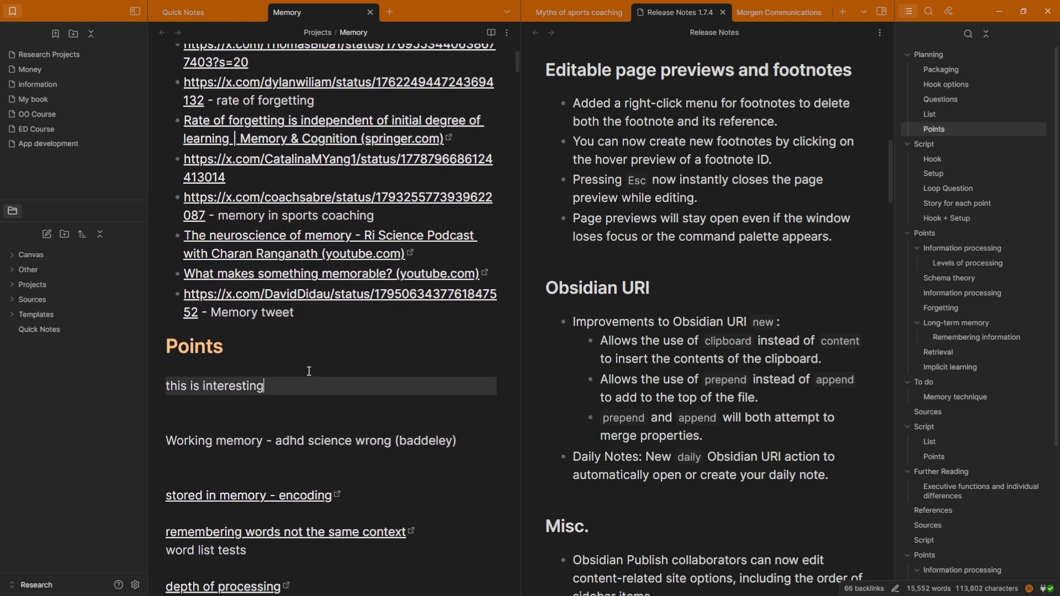
key("ctrl+d")
key("BackSpace")
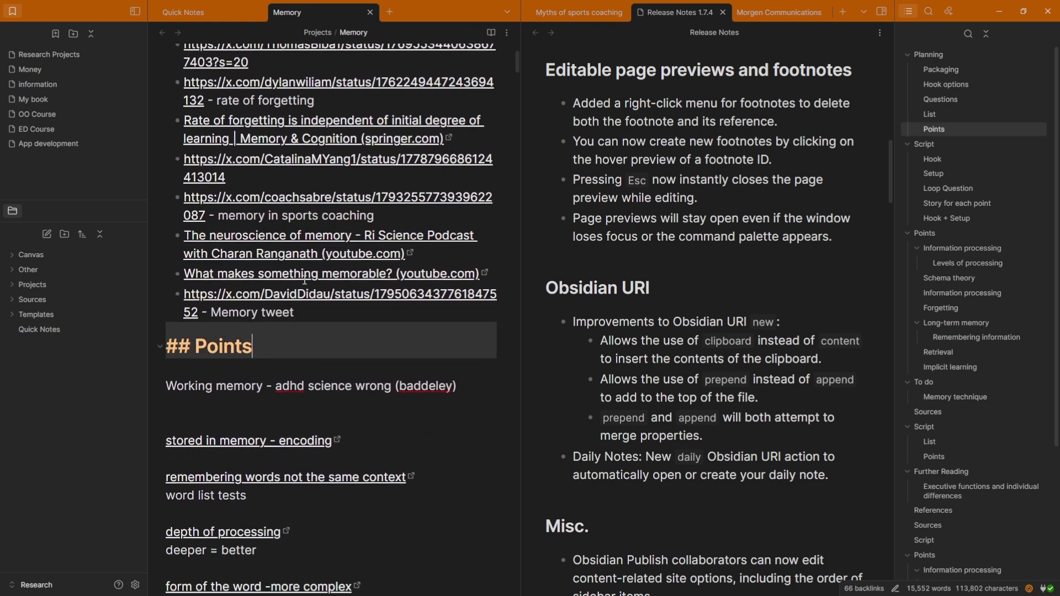
left_click(242, 13)
middle_click(292, 12)
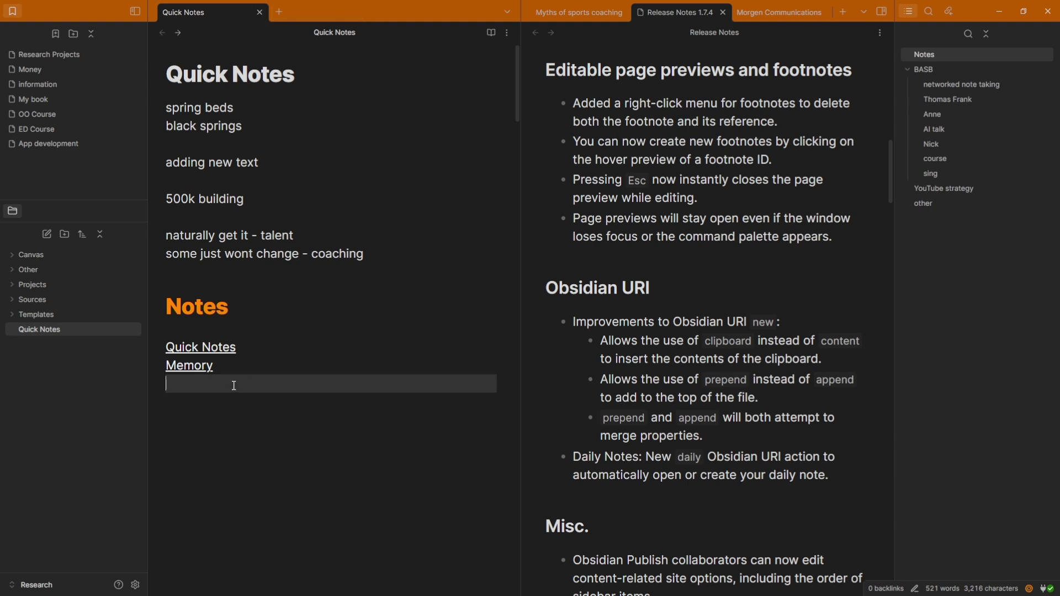
Open Memory in a second pane and make blank lines under its Points heading
key("ctrl+z")
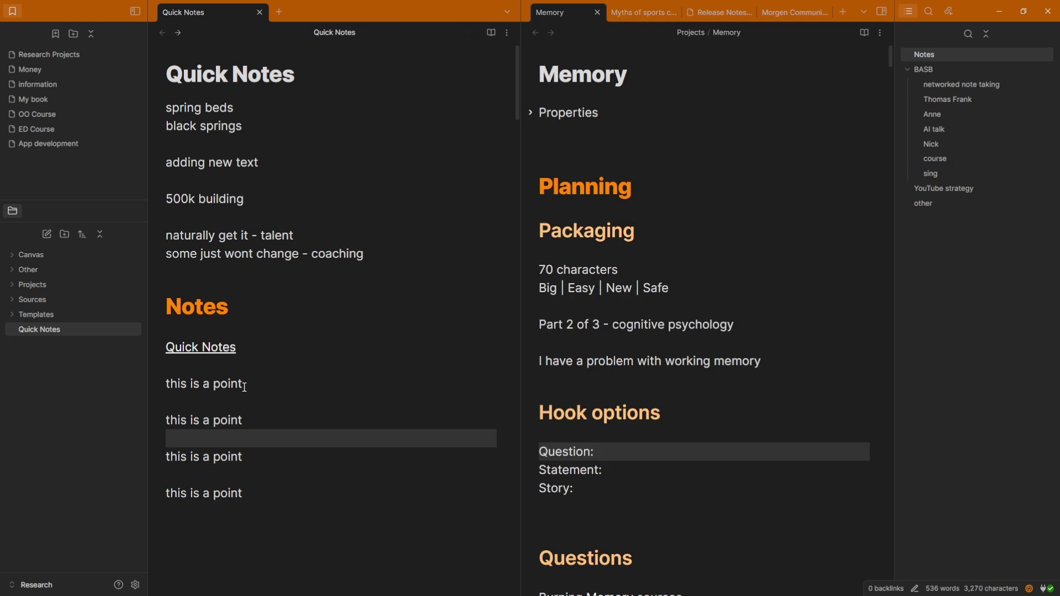
left_click(245, 387)
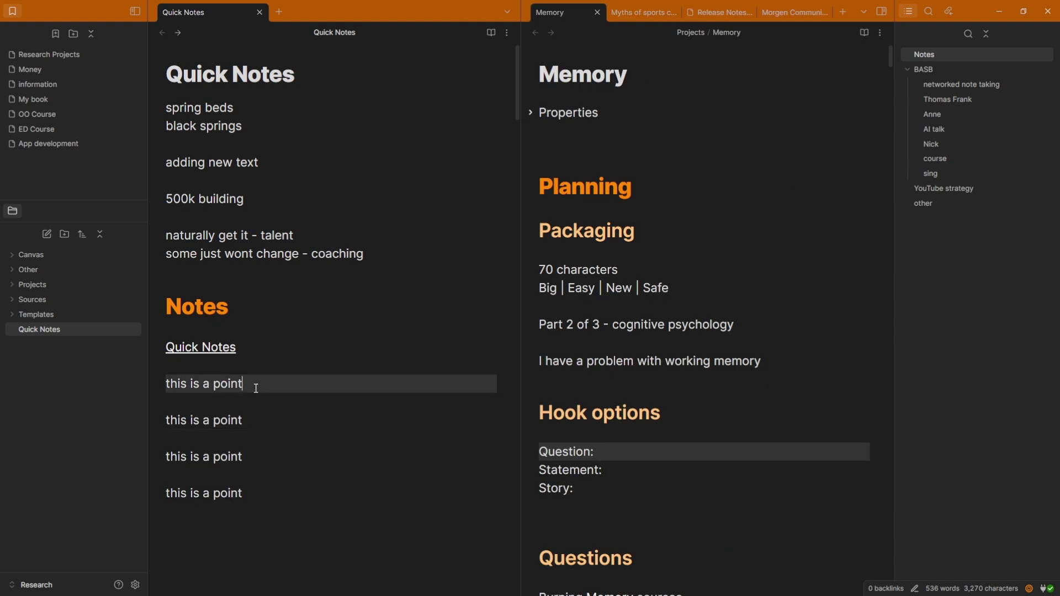
left_click(257, 494)
left_click(252, 461)
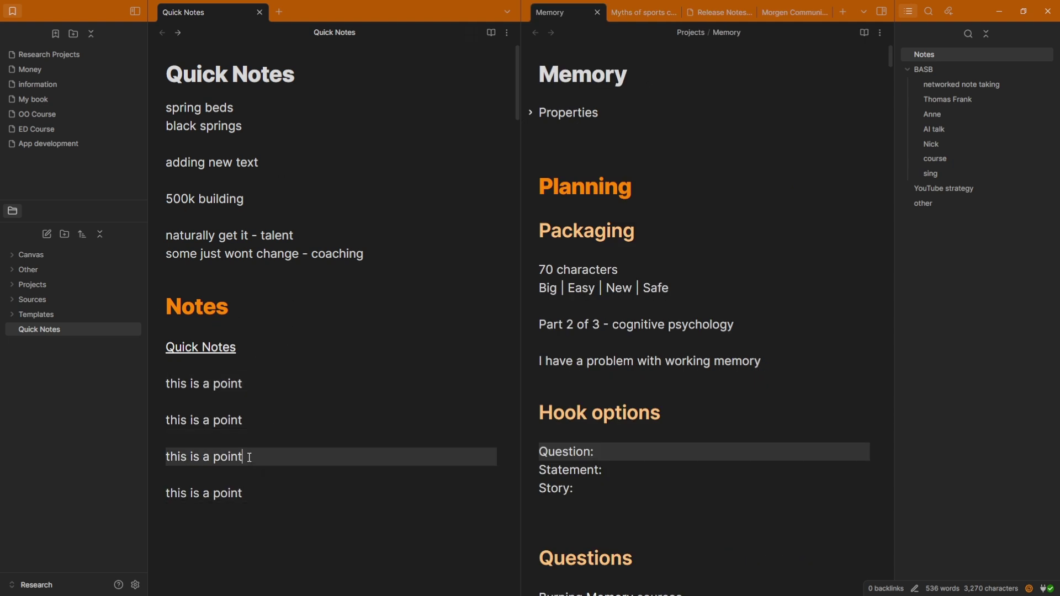
left_click(249, 420)
left_click(259, 380)
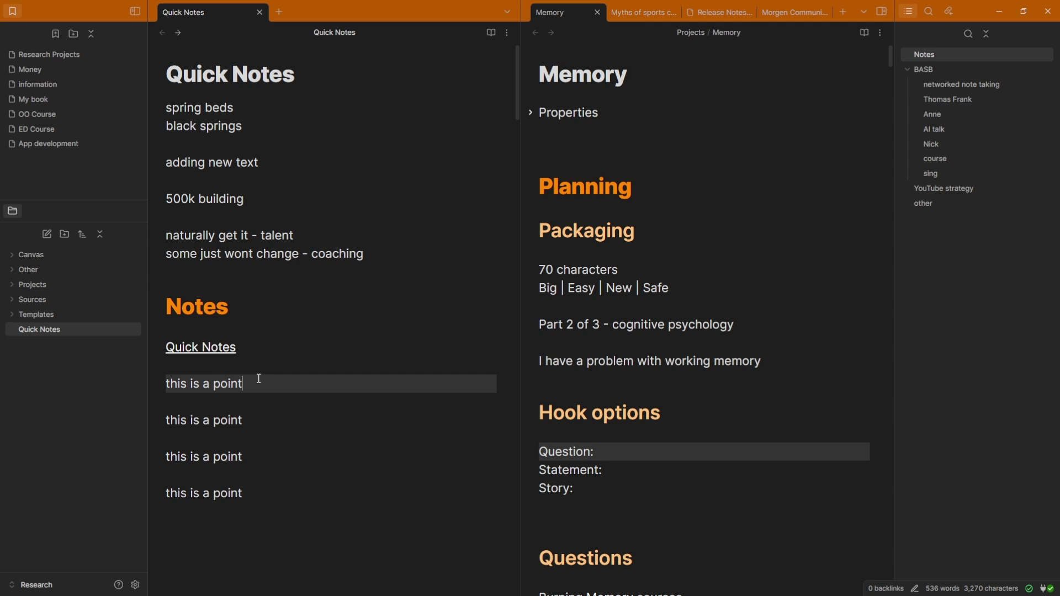
left_click(581, 336)
key("Return")
key("Return")
key("Return")
key("Return")
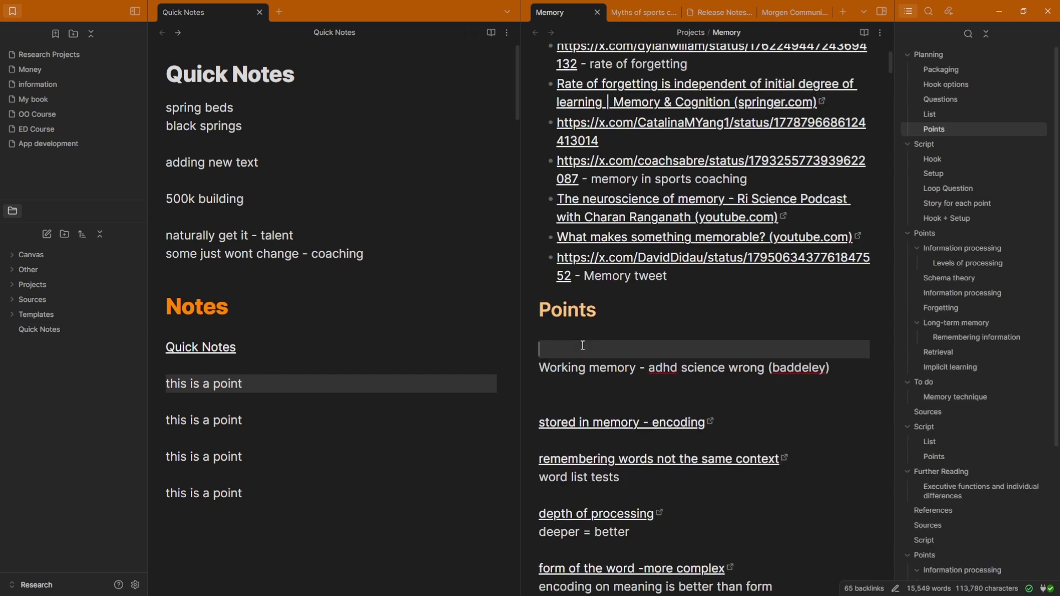
key("Return")
key("Up")
key("Up")
key("Up")
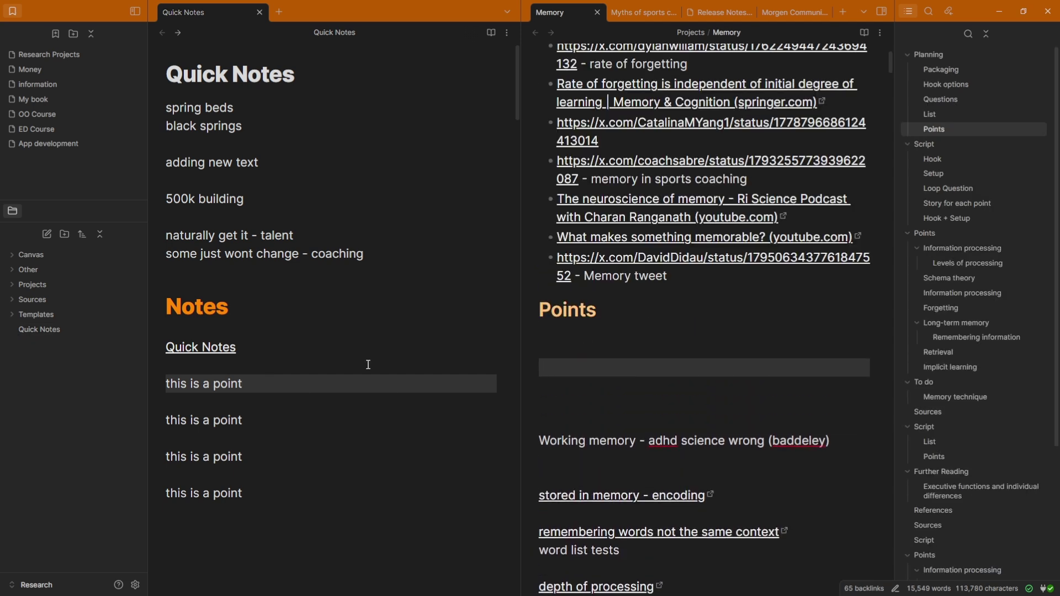
Copy the two 'this is a point' lines from Quick Notes into Memory's Points section
left_click(279, 381)
left_click(614, 373)
type("this is a point")
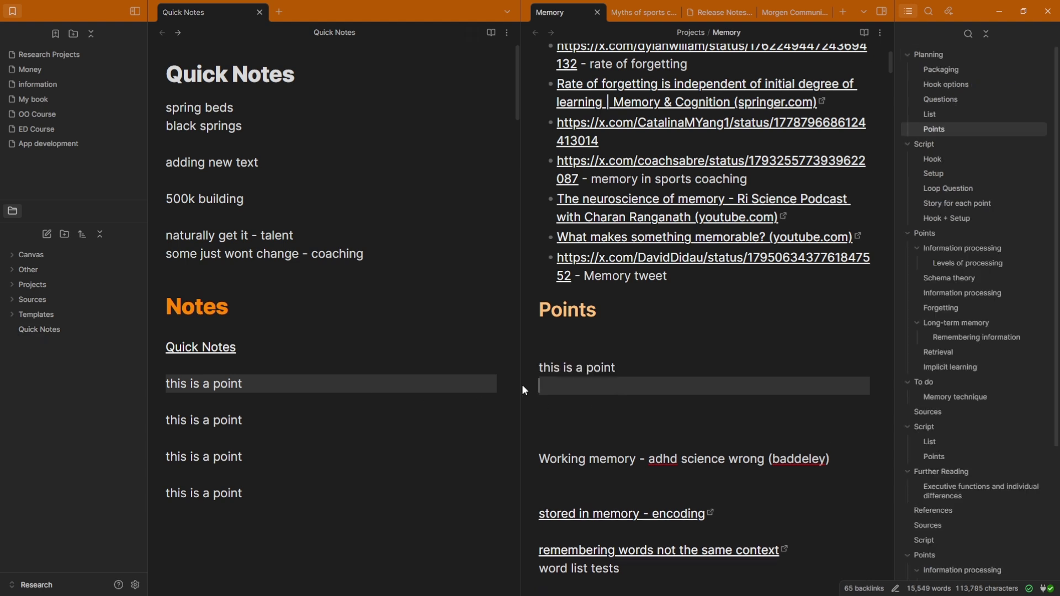
left_click(263, 419)
left_click(617, 390)
type("this is a point")
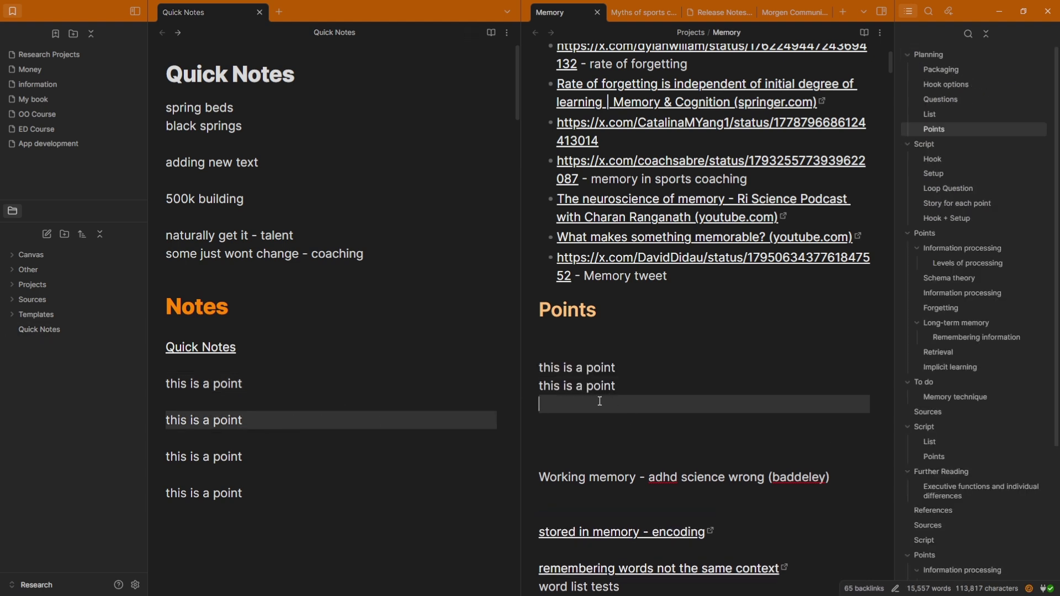
Add a [[Quick Notes]] link below the pasted points
type("[[")
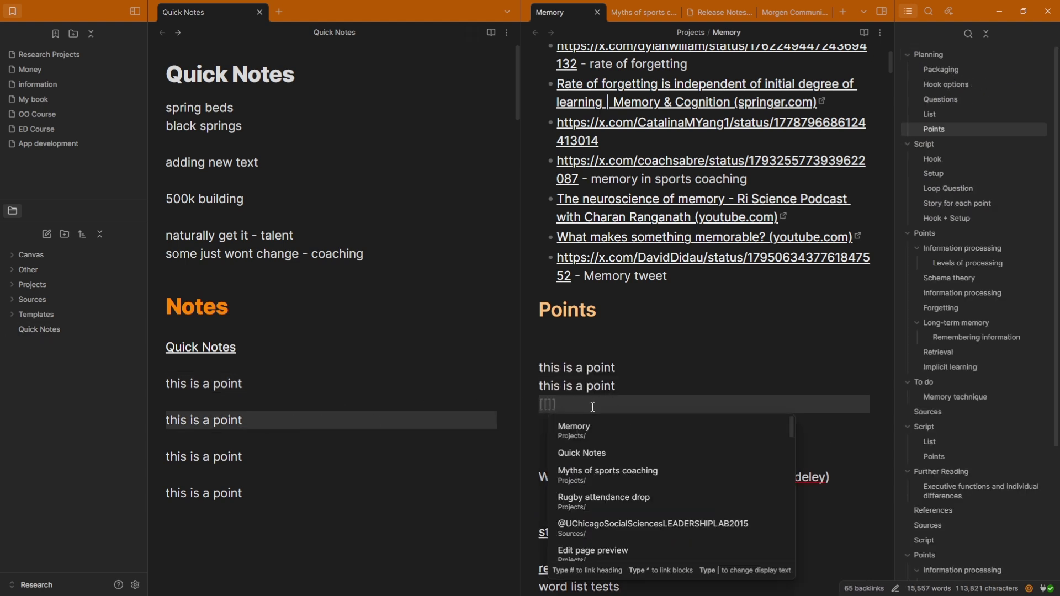
type("quick")
key("Return")
mouse_move(611, 404)
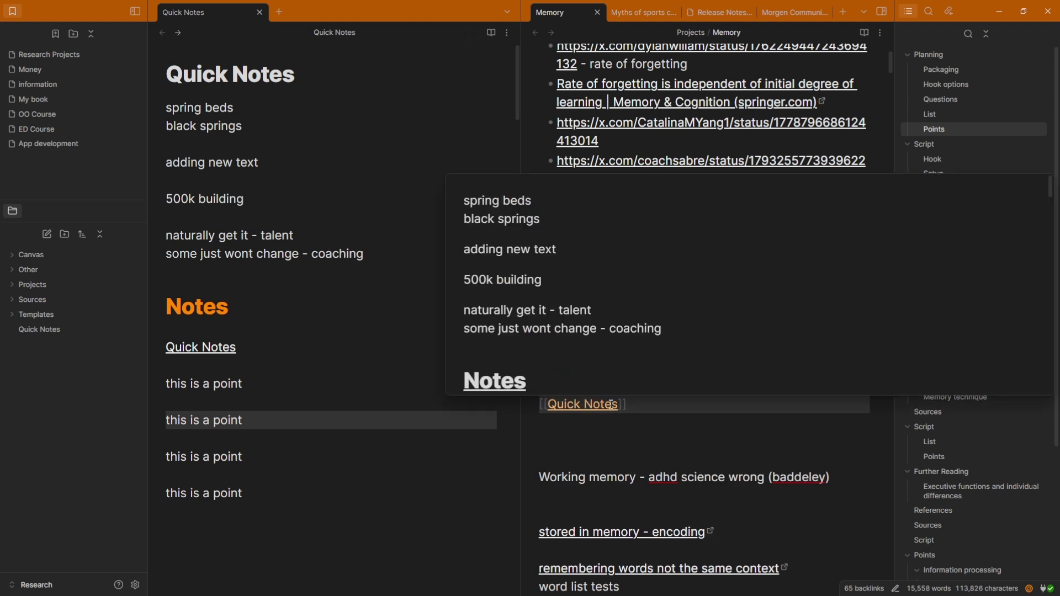
key("Down")
Paste 'adding new text' from the Quick Notes preview into Memory's Points section
key("Up")
left_click(617, 386)
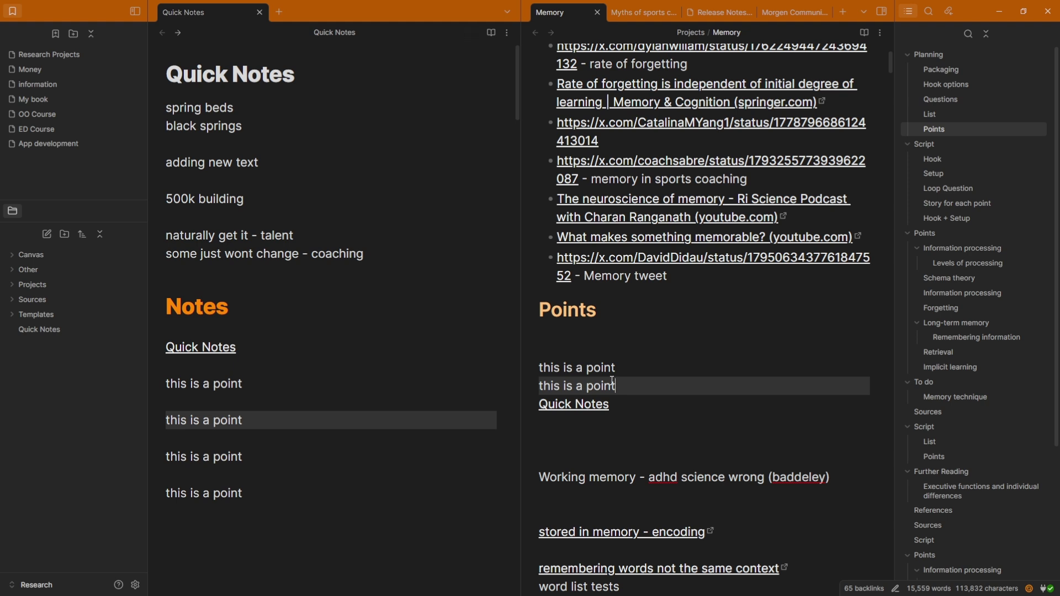
mouse_move(589, 403)
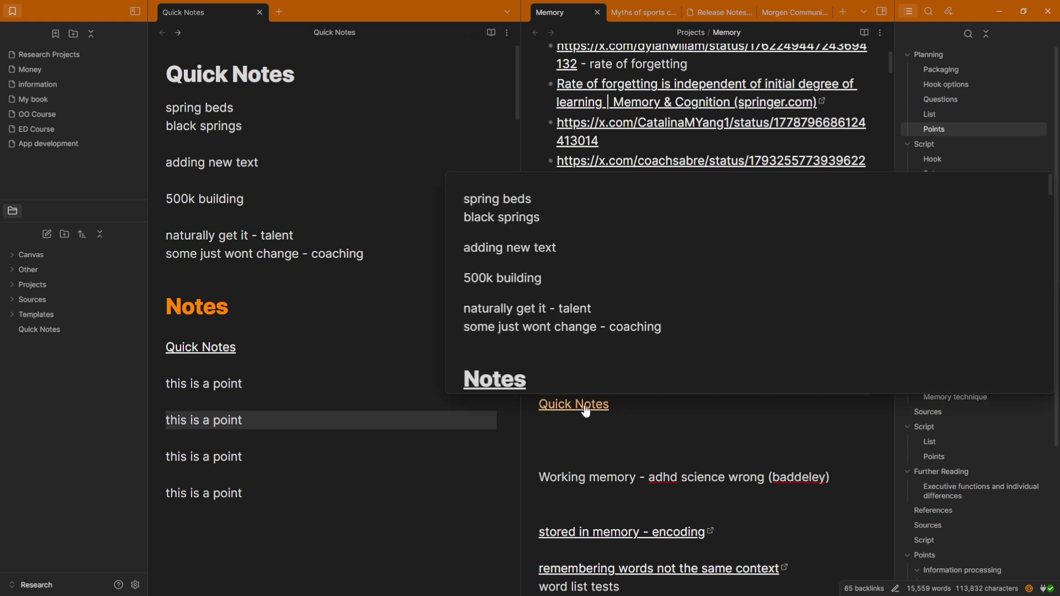
left_click(545, 254)
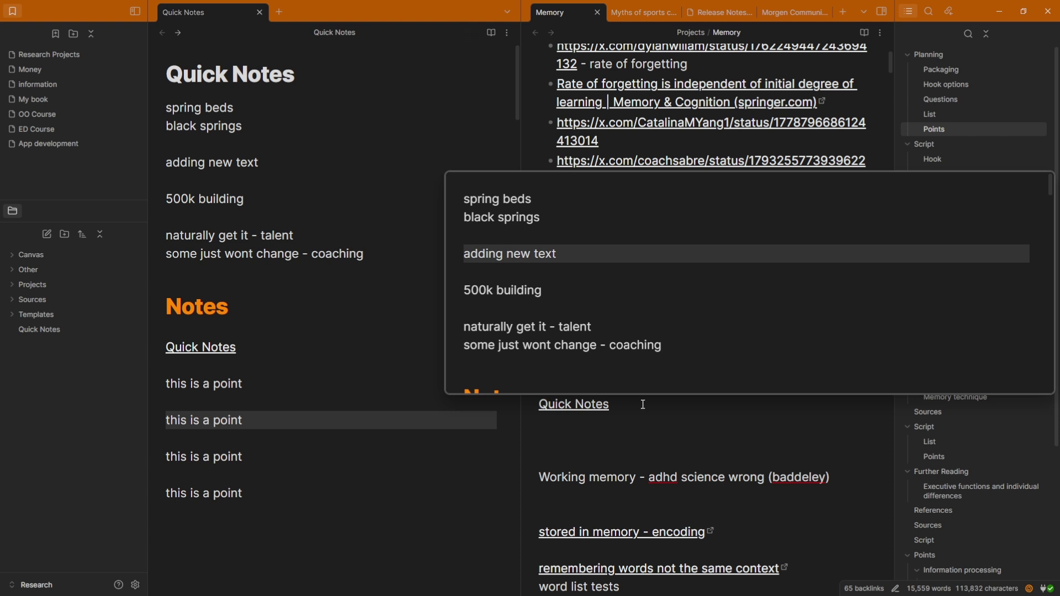
left_click(657, 388)
type("adding new text")
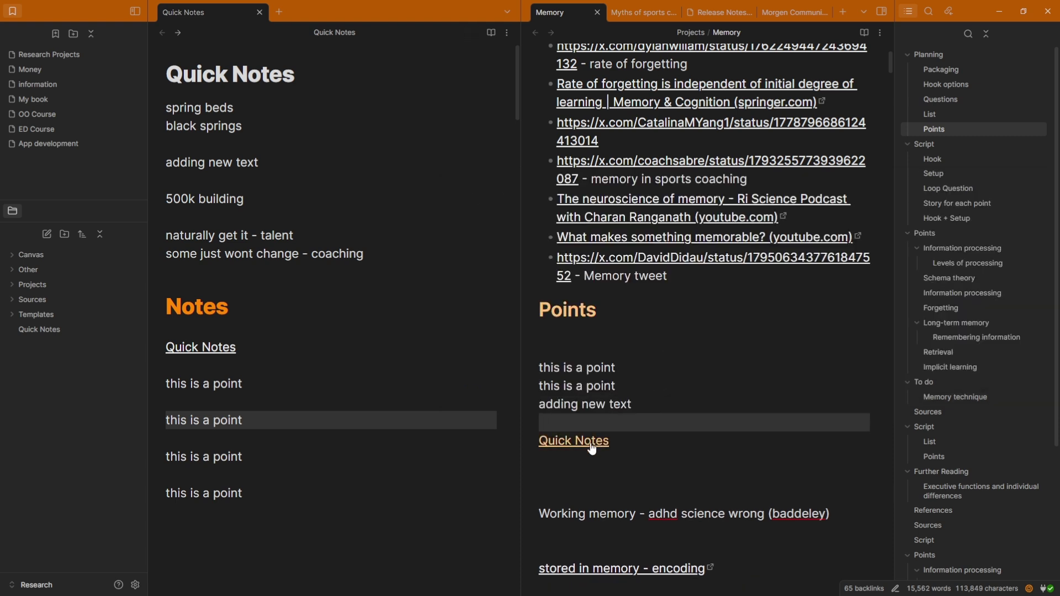
In the Quick Notes preview, append '→ high priority' to the first point
mouse_move(589, 442)
left_click(584, 329)
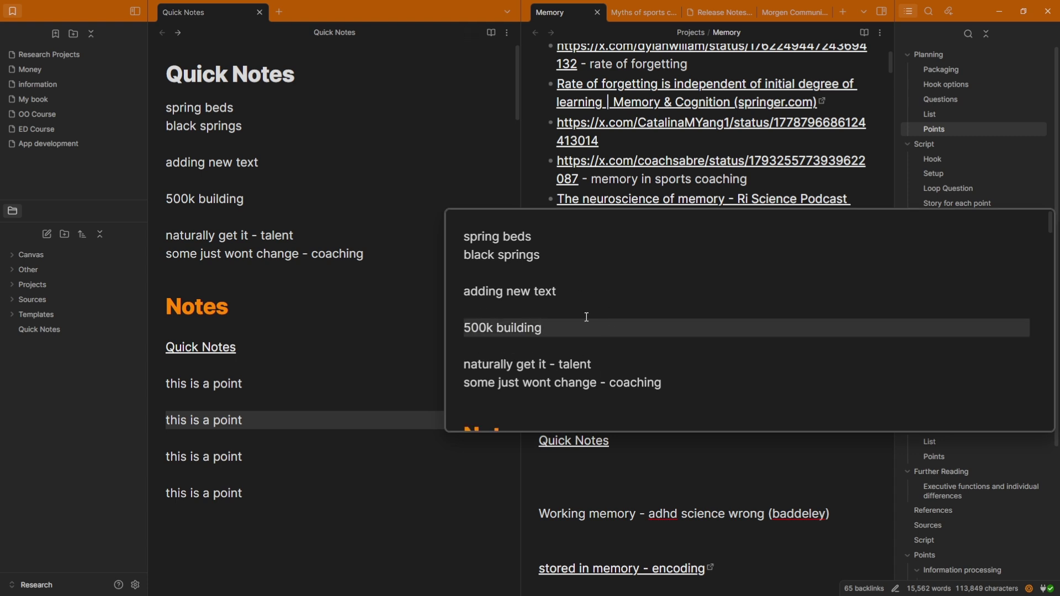
left_click(560, 293)
left_click(567, 343)
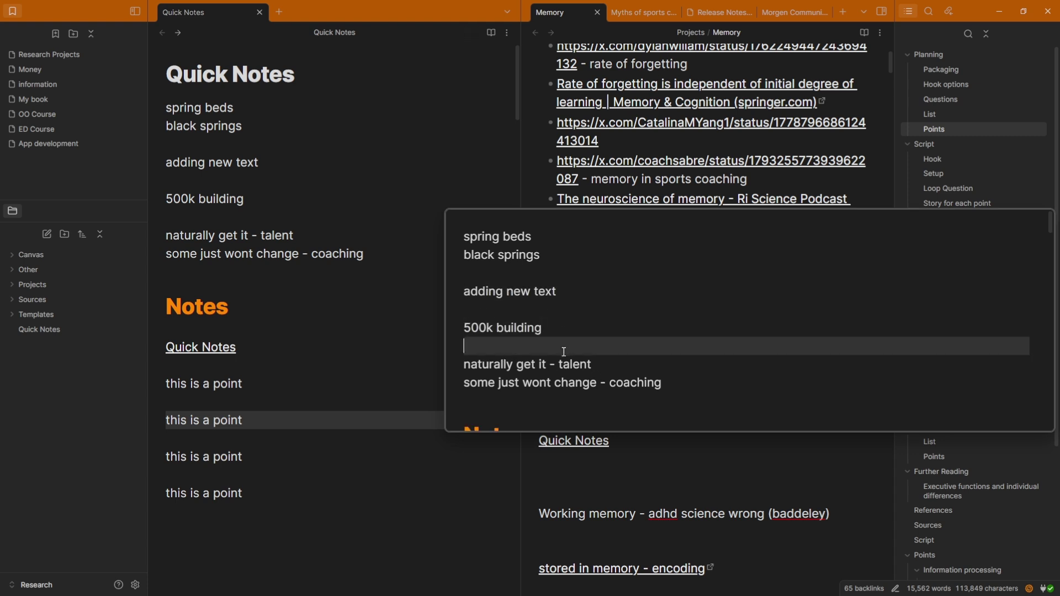
scroll(568, 344, "down", 3)
left_click(554, 362)
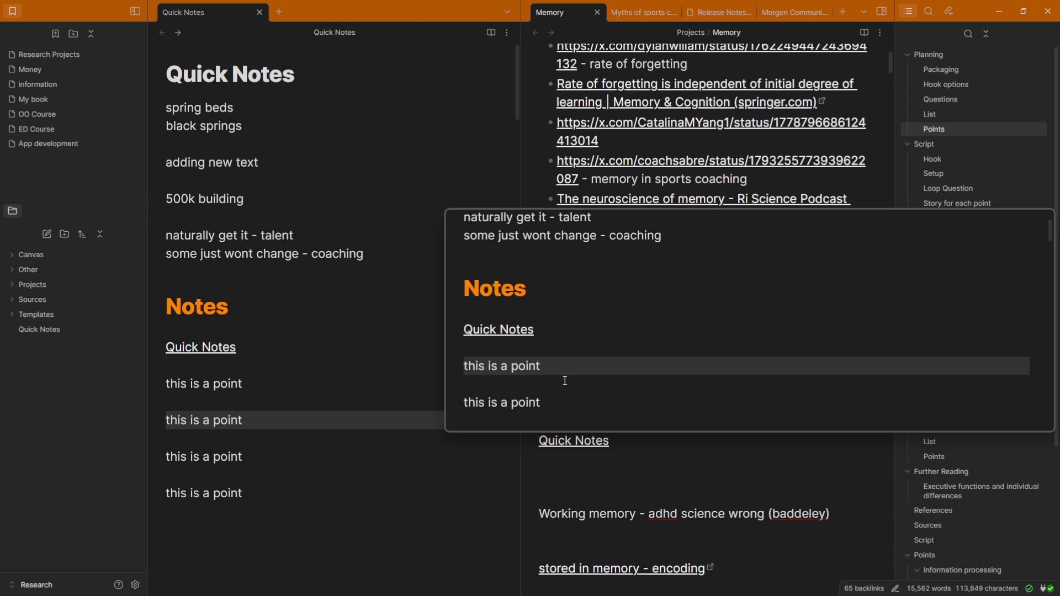
type("→ high priority")
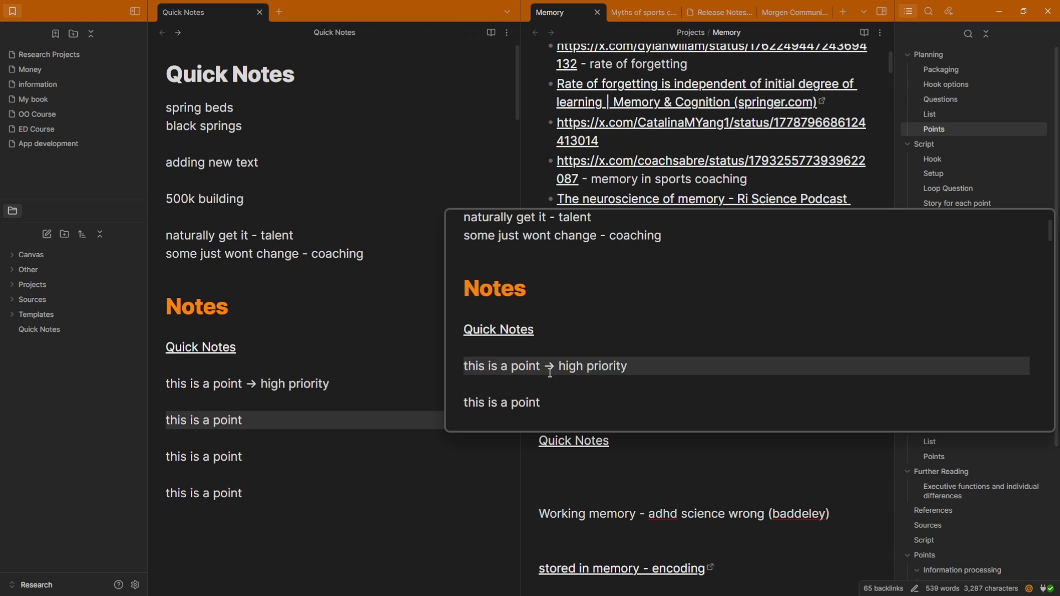
left_click(606, 454)
left_click(609, 421)
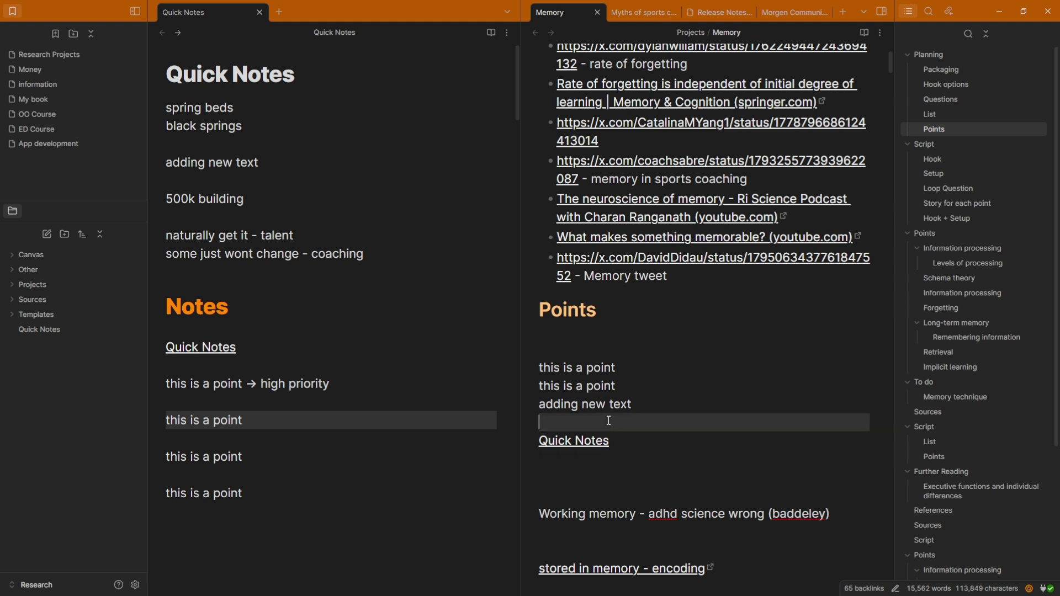
Close Memory and select the first three 'Editable page previews' bullets in the release notes
key("ctrl+w")
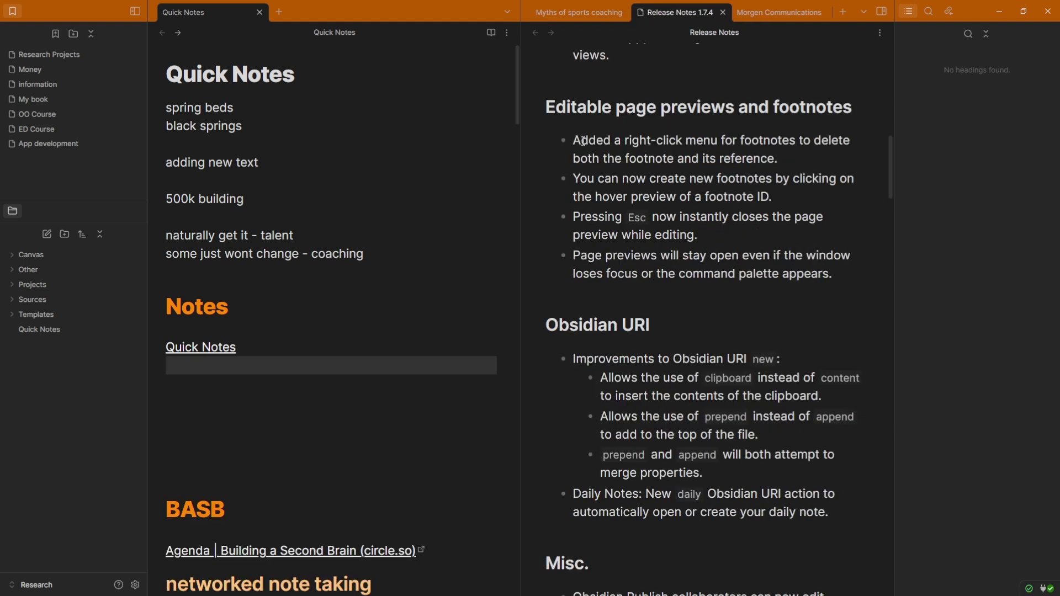
left_click_drag(581, 141, 706, 232)
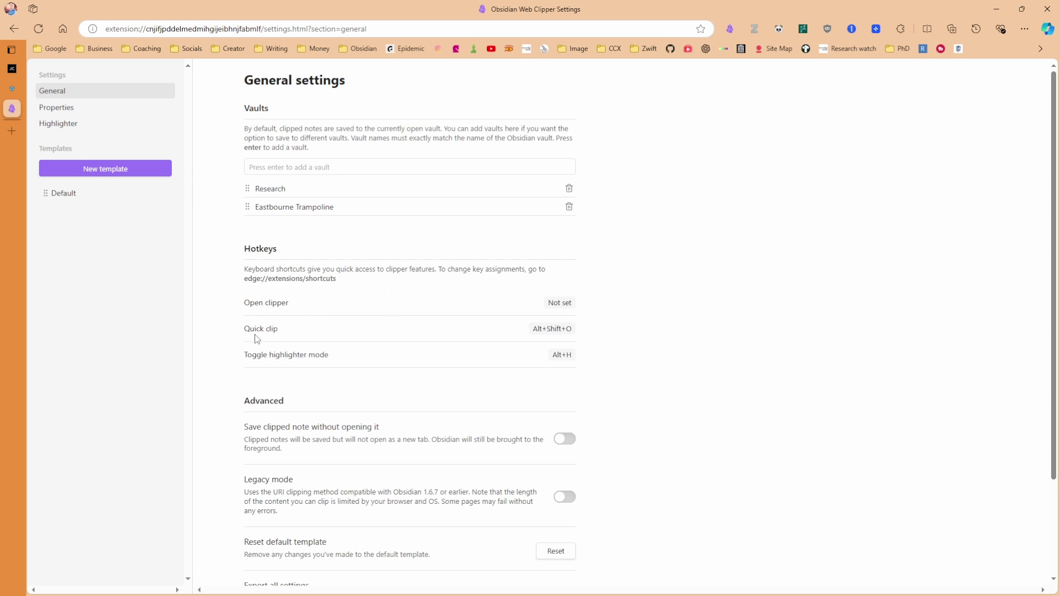
scroll(277, 337, "down", 2)
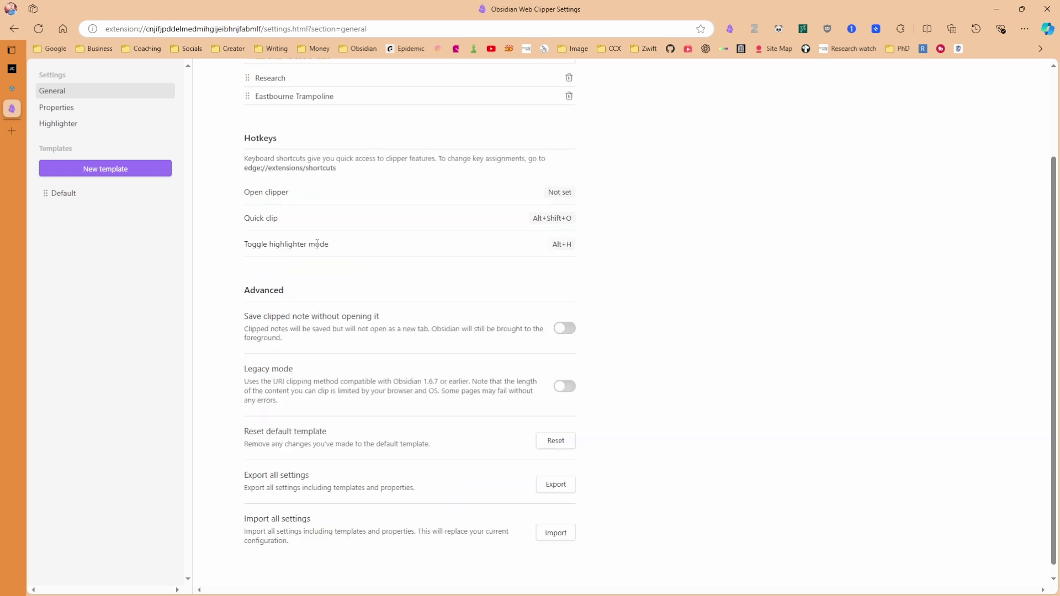
scroll(282, 300, "down", 1)
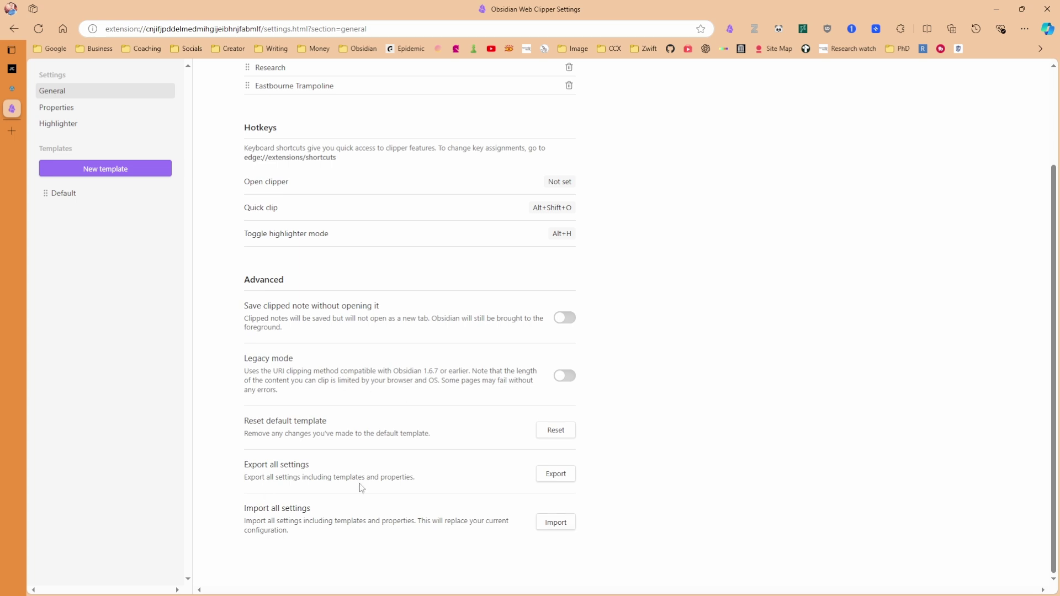
Browse the Default template's properties list, then switch to the Highlighter settings
left_click(60, 108)
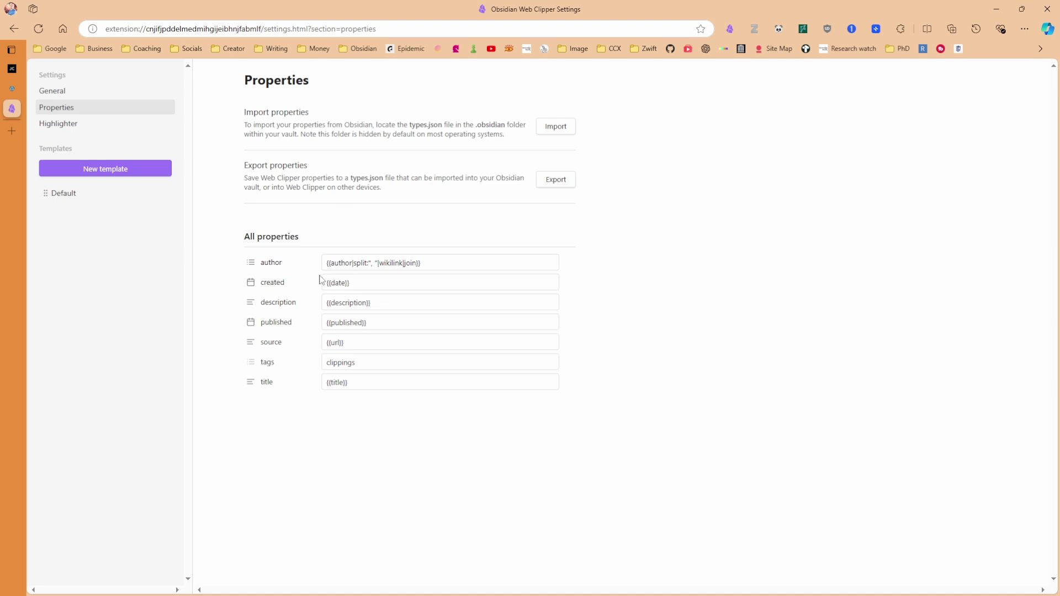
left_click(58, 199)
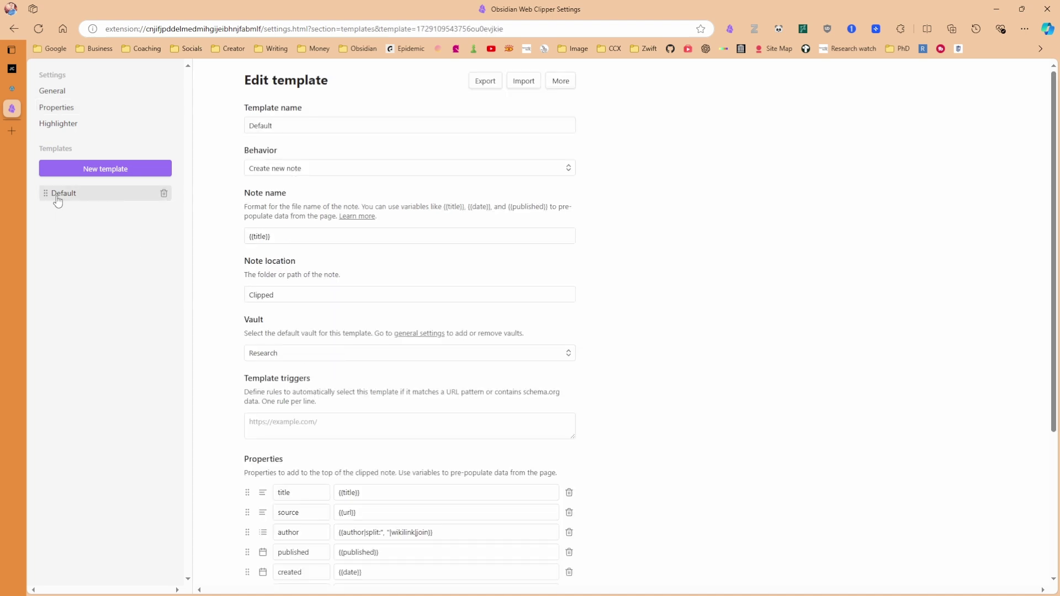
scroll(249, 387, "down", 3)
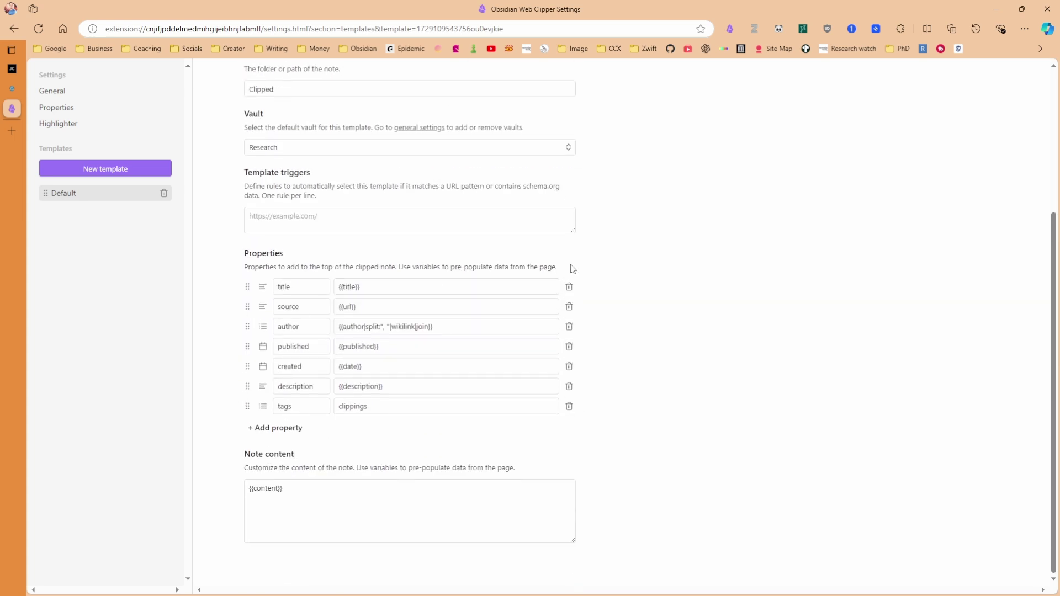
left_click(65, 124)
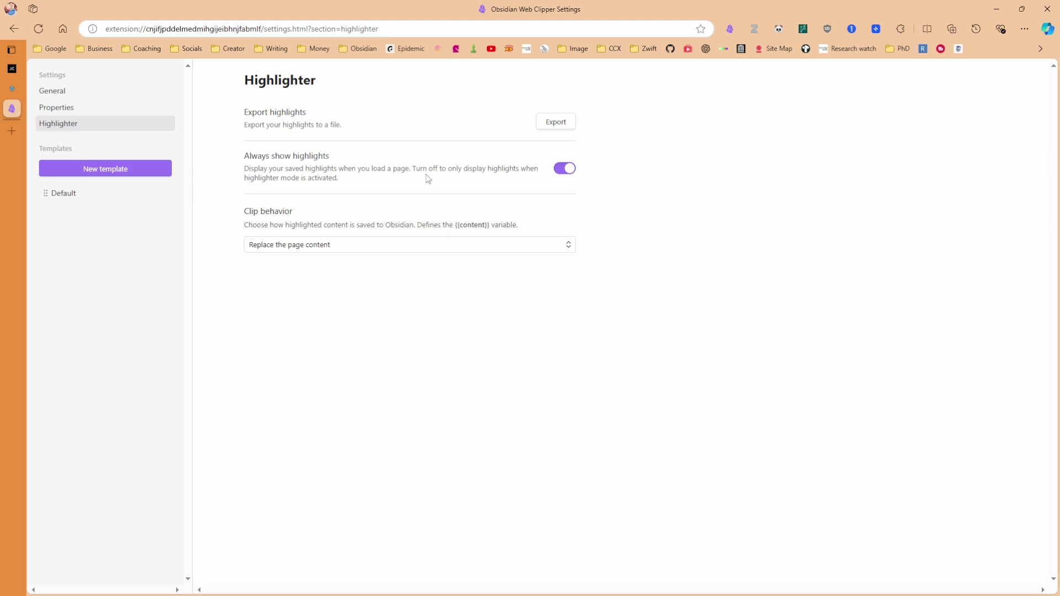
Scroll the Atomic Habits page and bring up Web Clipper's preview of it
left_click(12, 68)
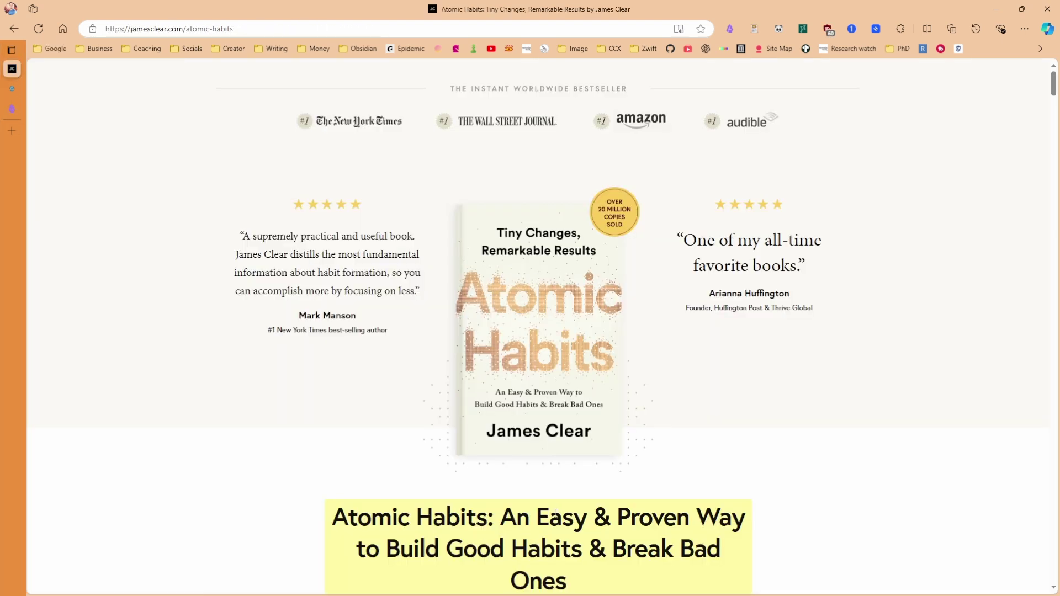
scroll(556, 512, "down", 8)
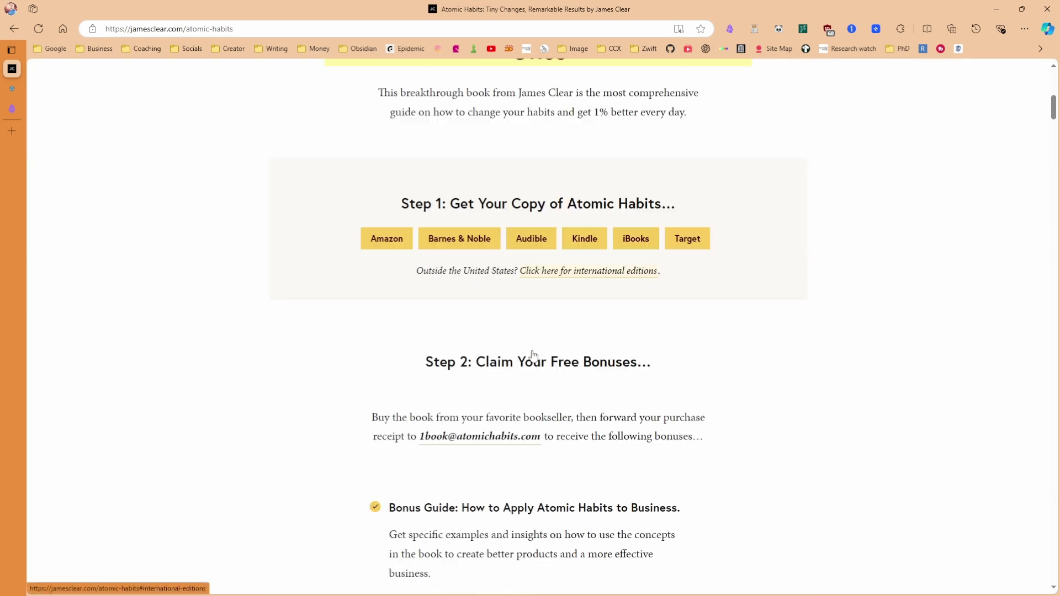
scroll(533, 354, "down", 20)
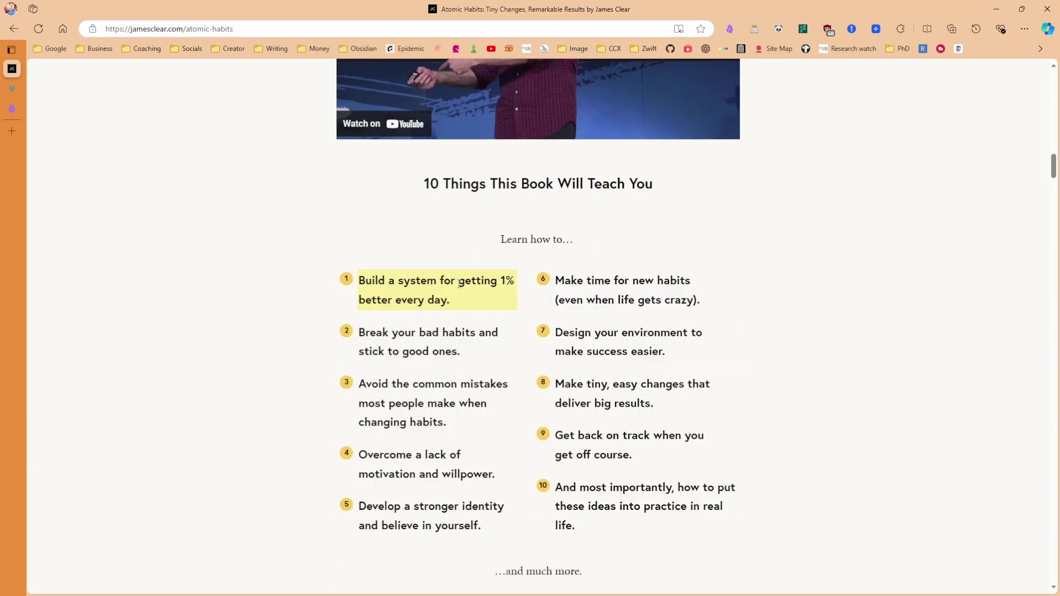
scroll(458, 284, "down", 20)
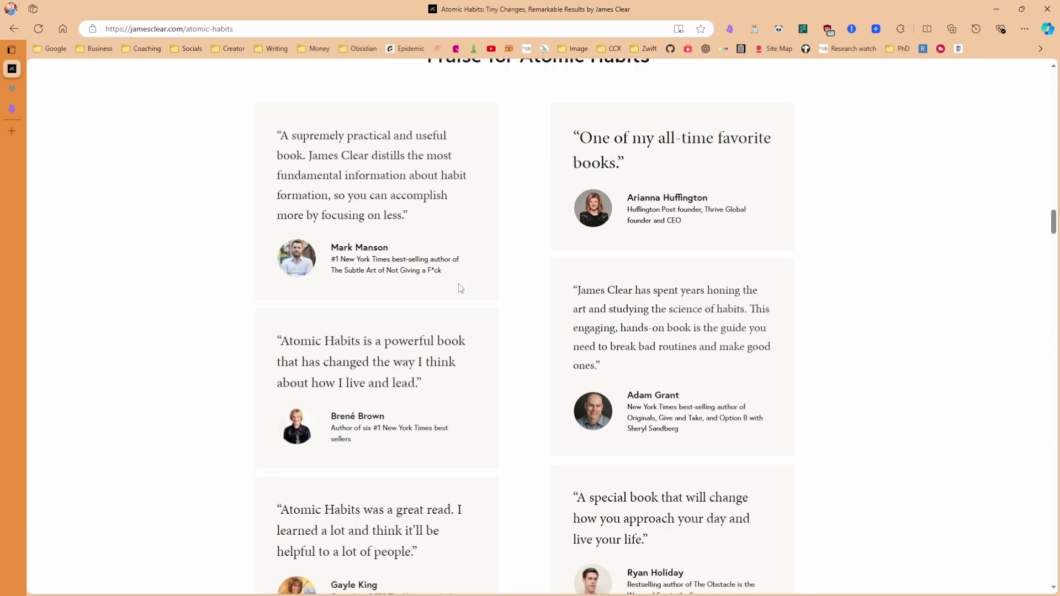
scroll(458, 287, "down", 15)
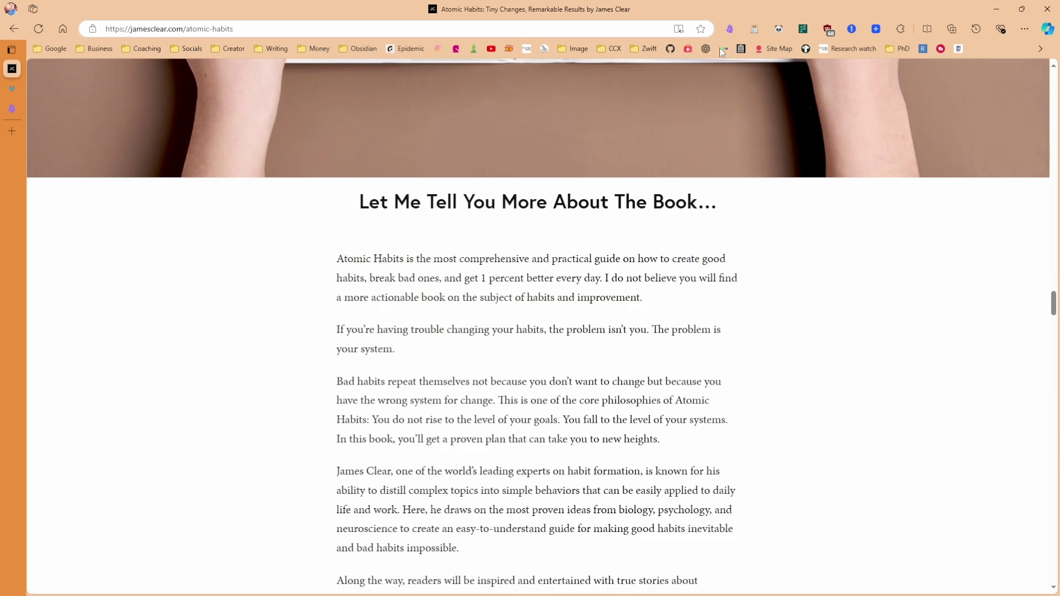
left_click(730, 29)
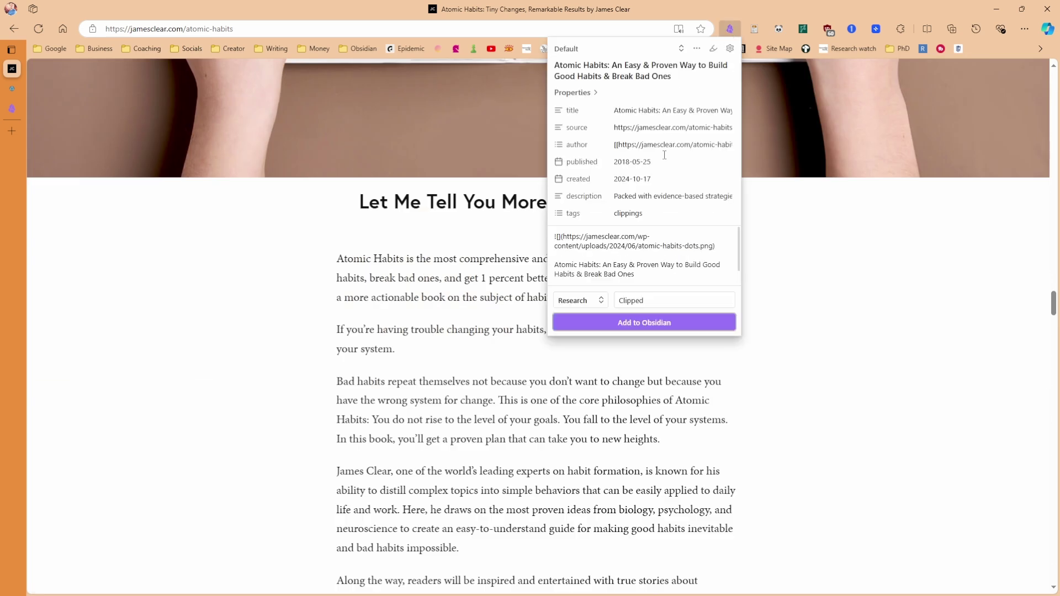
Enable the highlighter and highlight three more passages, including the Browse our selection paragraph
left_click(714, 50)
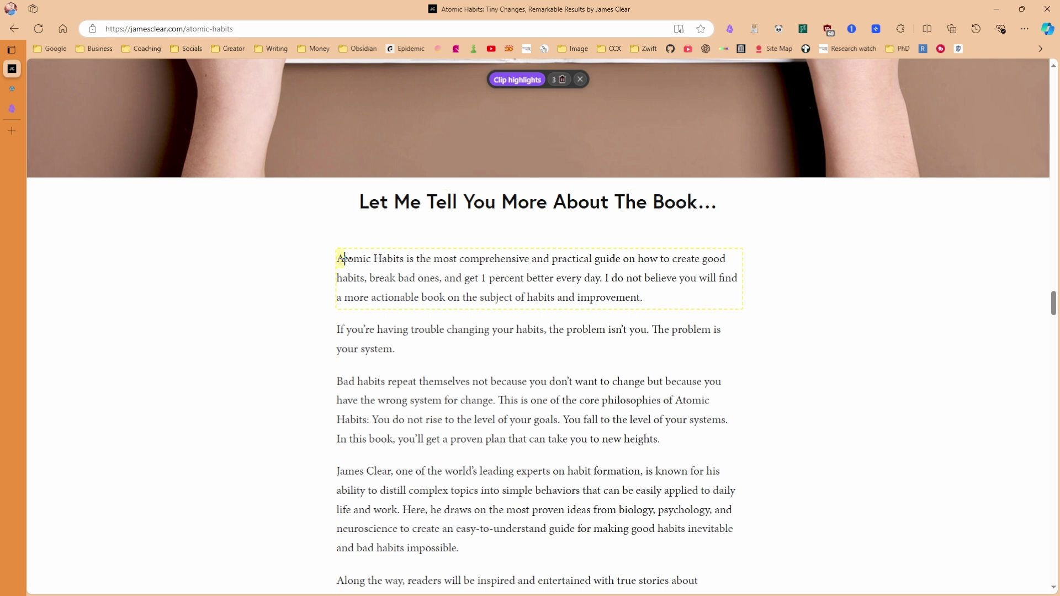
left_click_drag(338, 258, 577, 278)
scroll(523, 415, "down", 1)
scroll(524, 415, "down", 4)
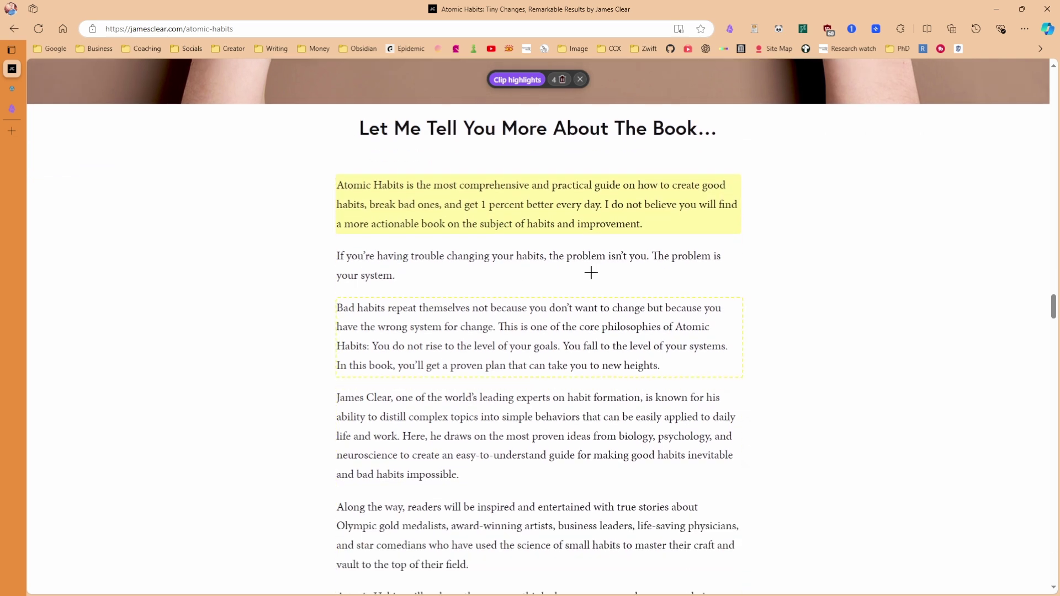
mouse_move(402, 288)
left_mouse_down()
mouse_move(657, 288)
mouse_move(516, 353)
left_mouse_up()
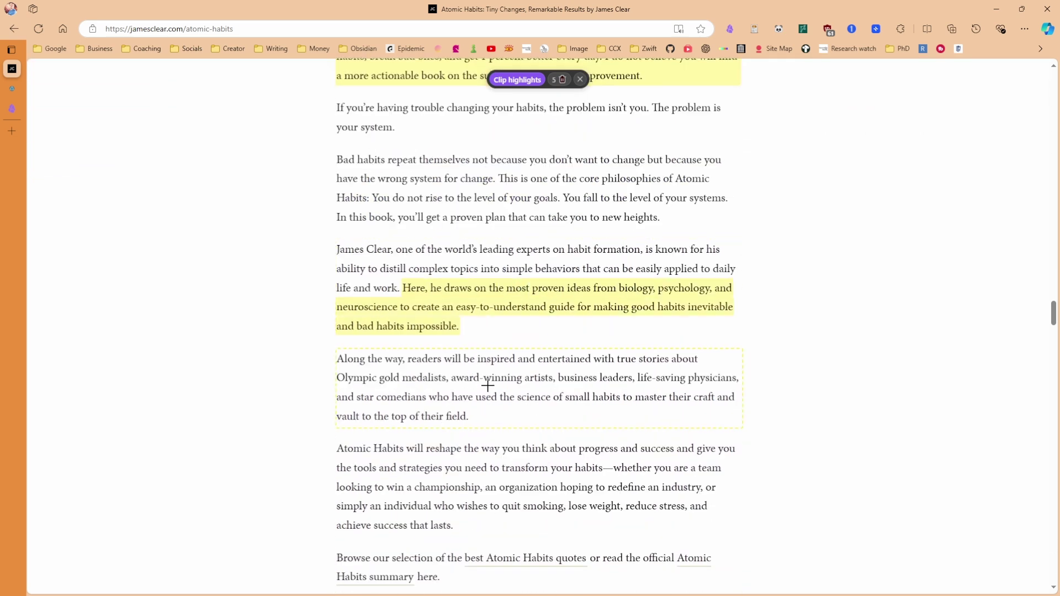
scroll(483, 386, "down", 2)
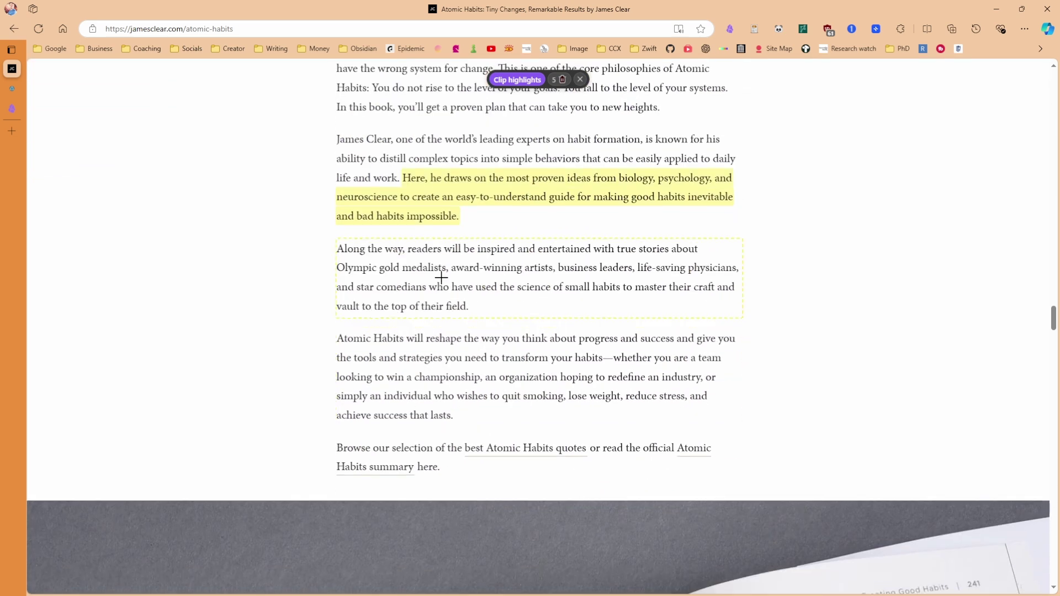
left_click(404, 452)
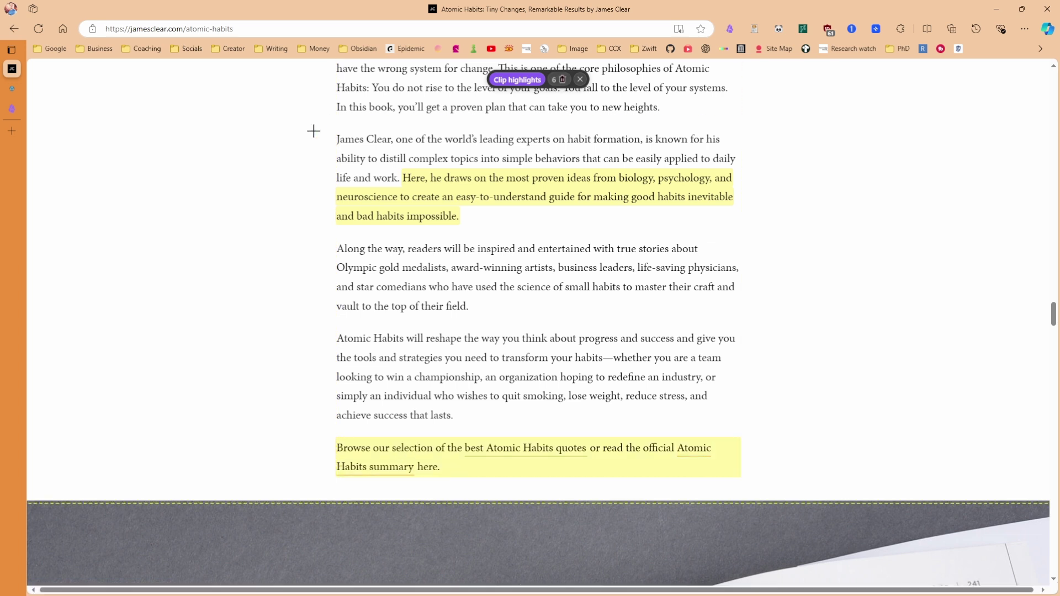
scroll(420, 232, "up", 12)
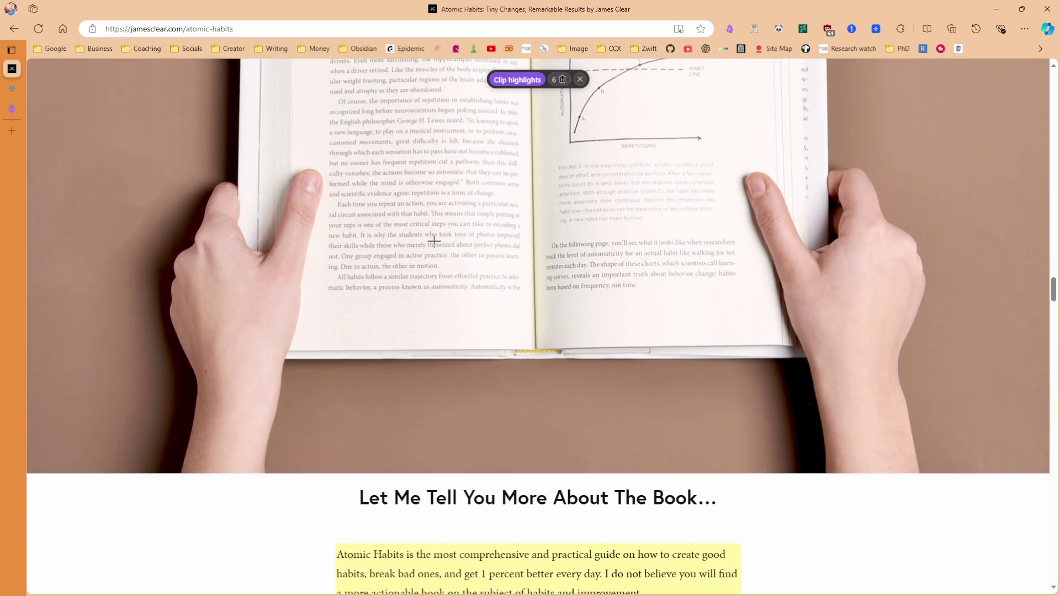
scroll(434, 241, "up", 15)
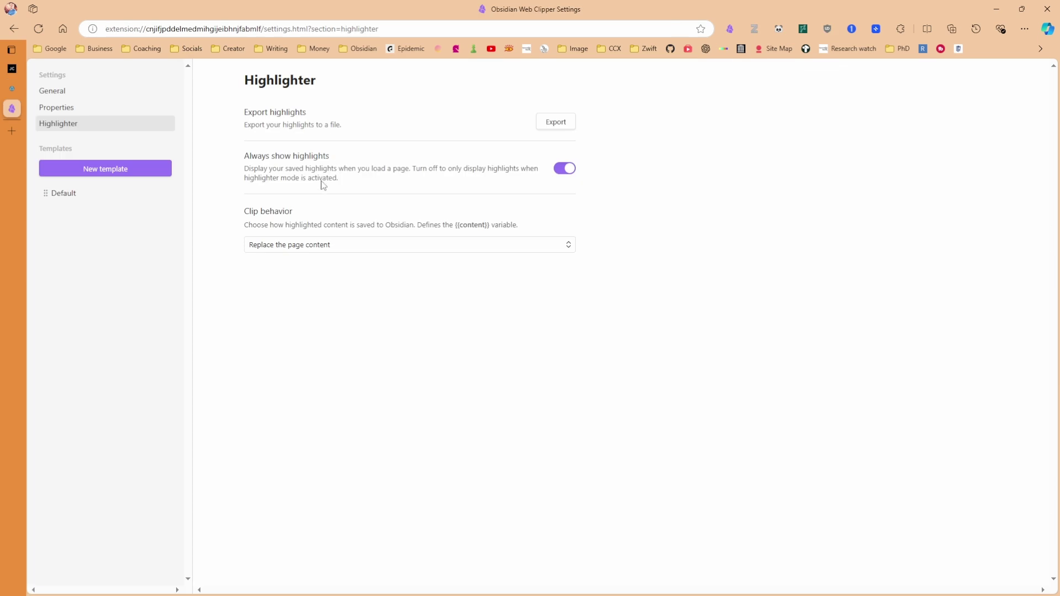
Turn off Always show highlights and dock a duplicate Atomic Habits tab in split screen
left_click(561, 171)
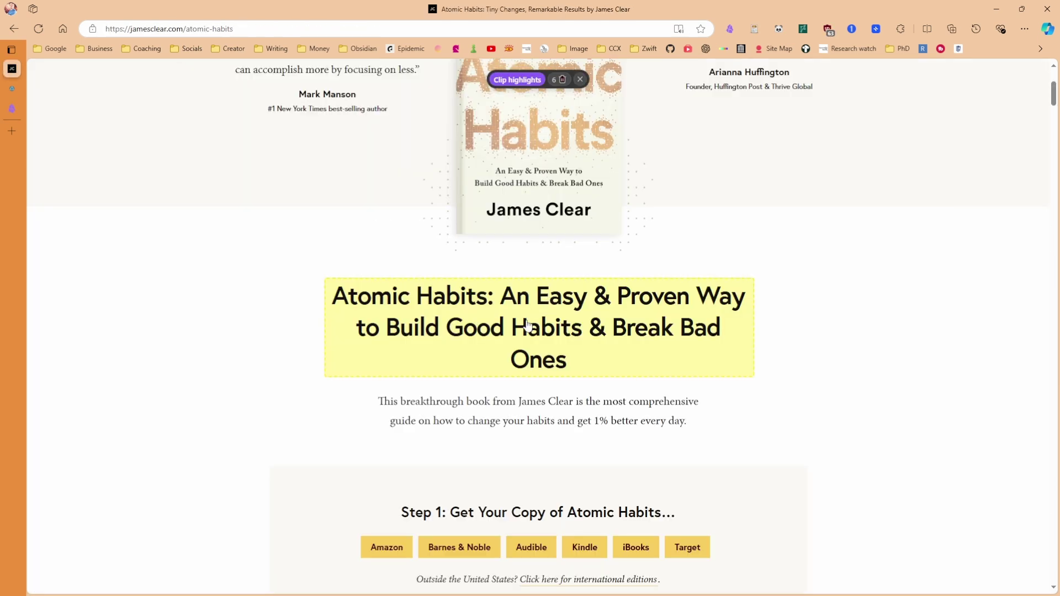
key("ctrl+shift+k")
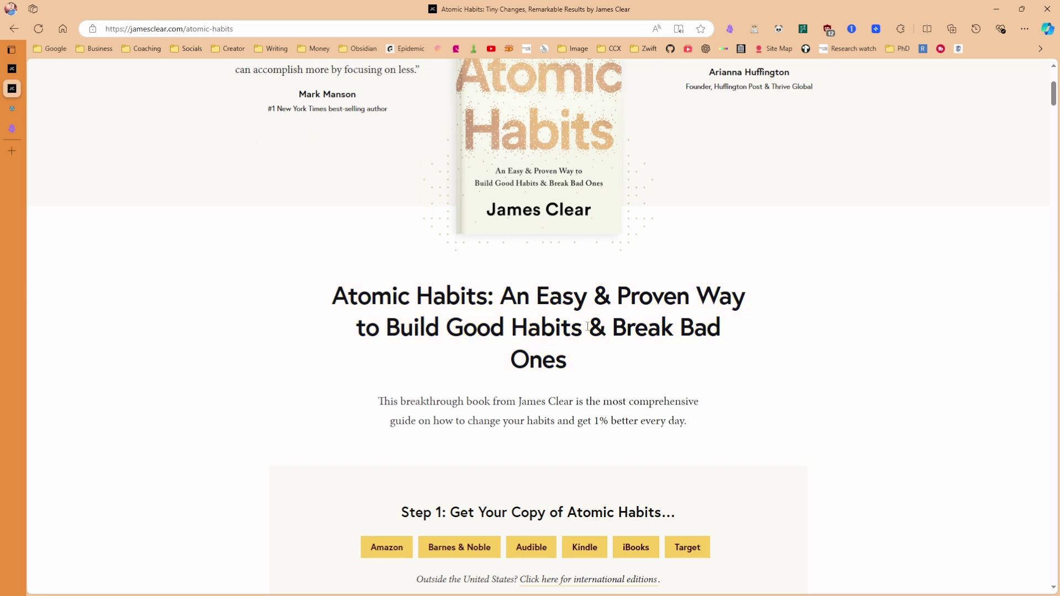
scroll(588, 326, "up", 4)
scroll(552, 370, "down", 5)
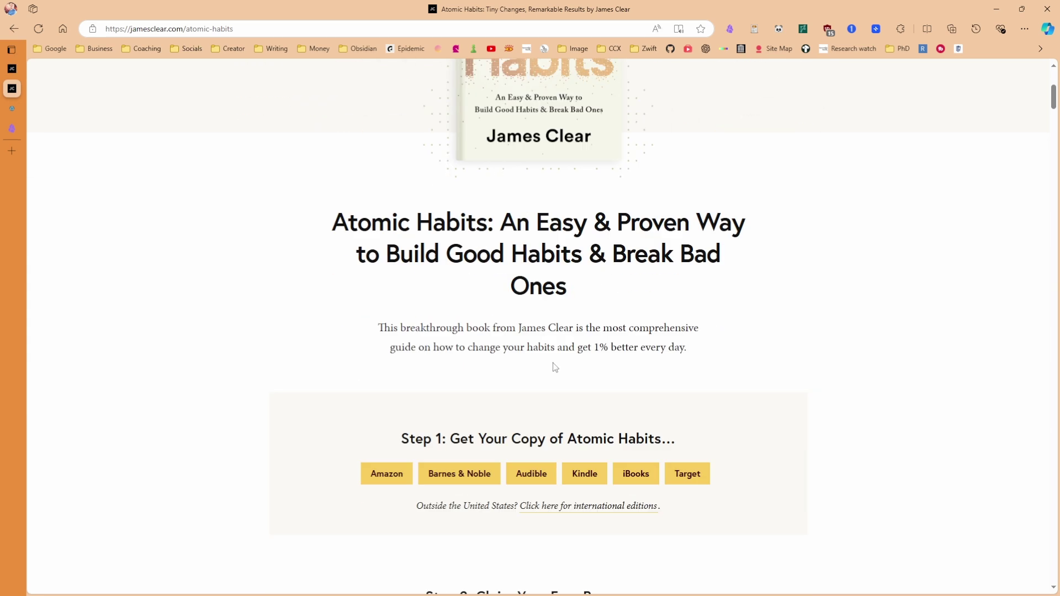
scroll(555, 367, "down", 5)
mouse_move(49, 76)
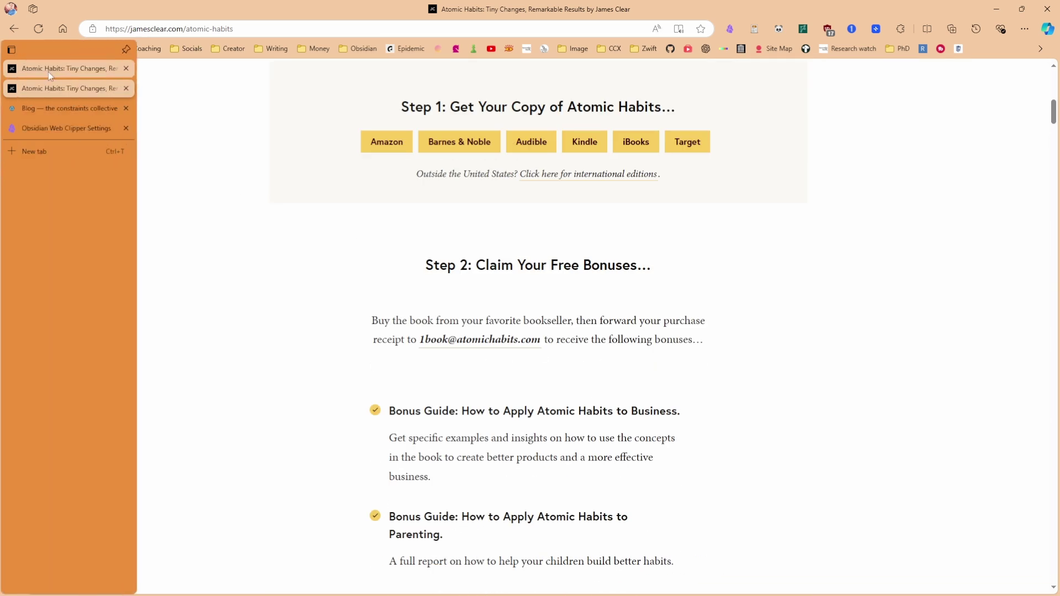
left_click_drag(49, 76, 773, 276)
scroll(354, 269, "up", 5)
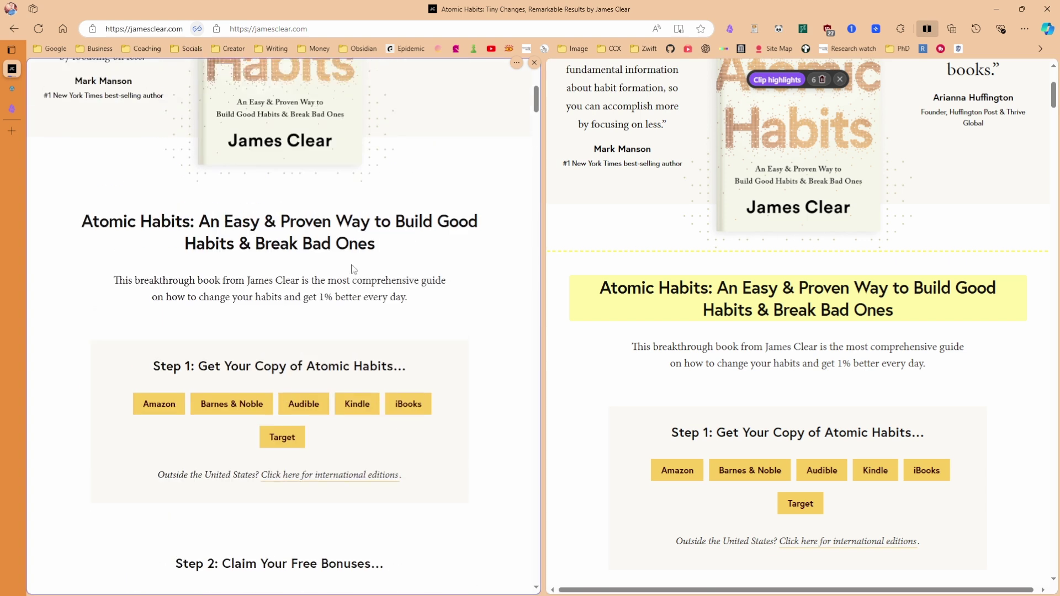
scroll(354, 268, "up", 5)
scroll(816, 242, "up", 4)
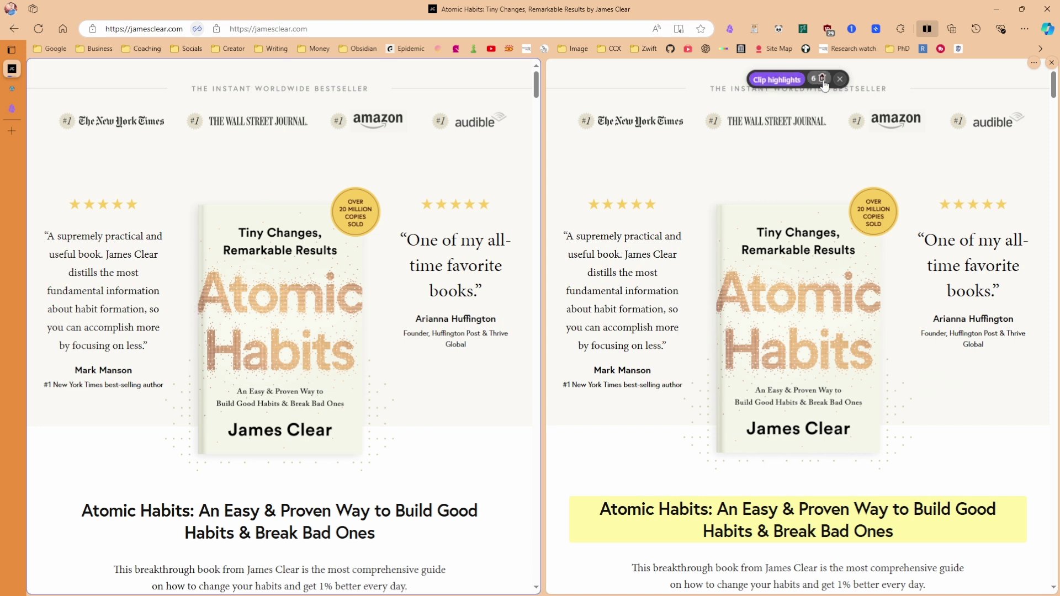
scroll(773, 166, "down", 3)
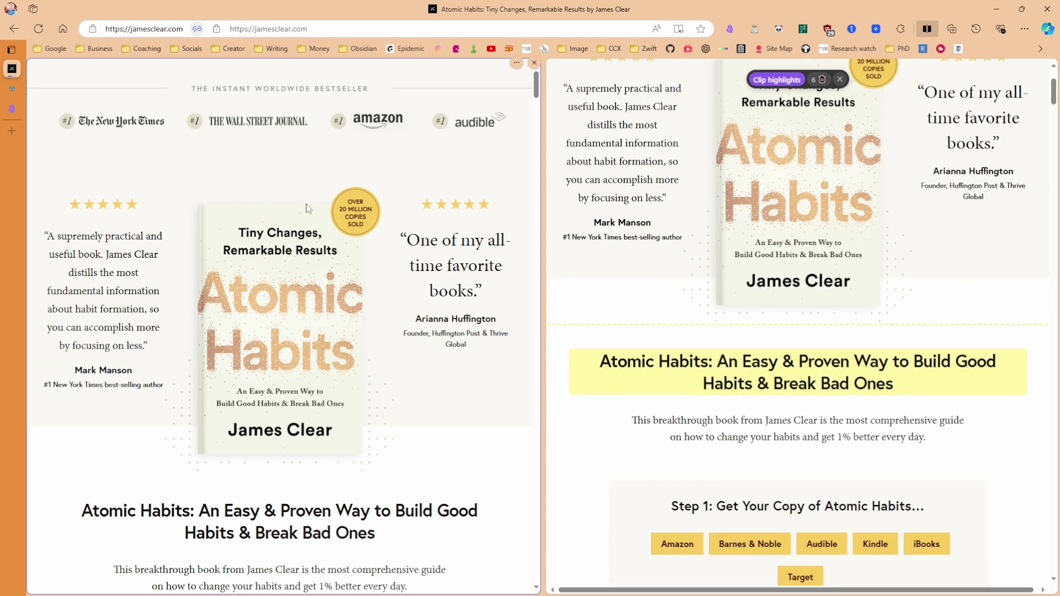
scroll(310, 227, "down", 3)
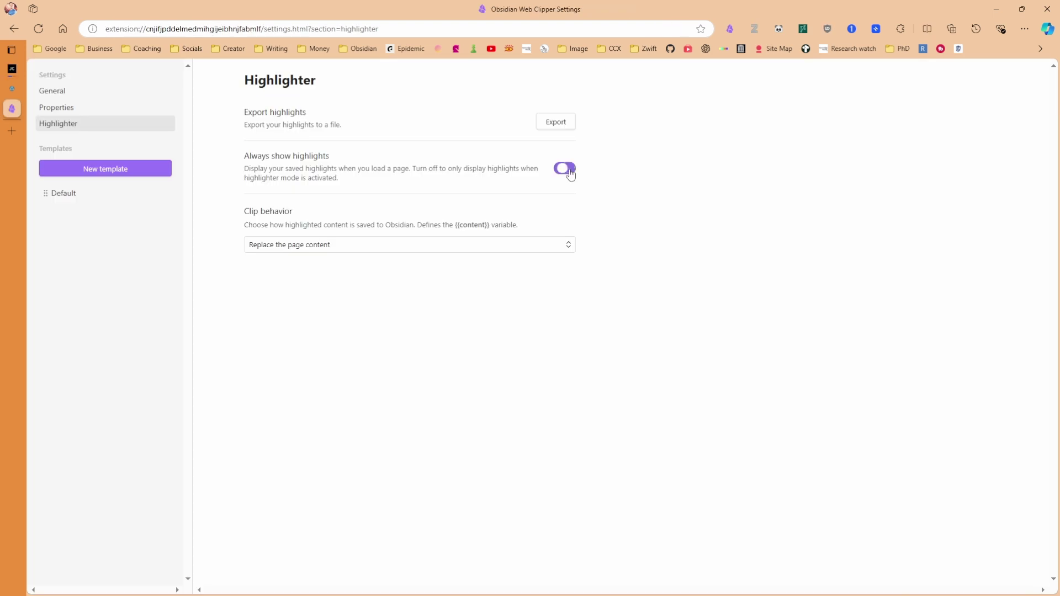
Turn Always show highlights back on, leave Clip behavior unchanged, and open the Default template
left_click(566, 169)
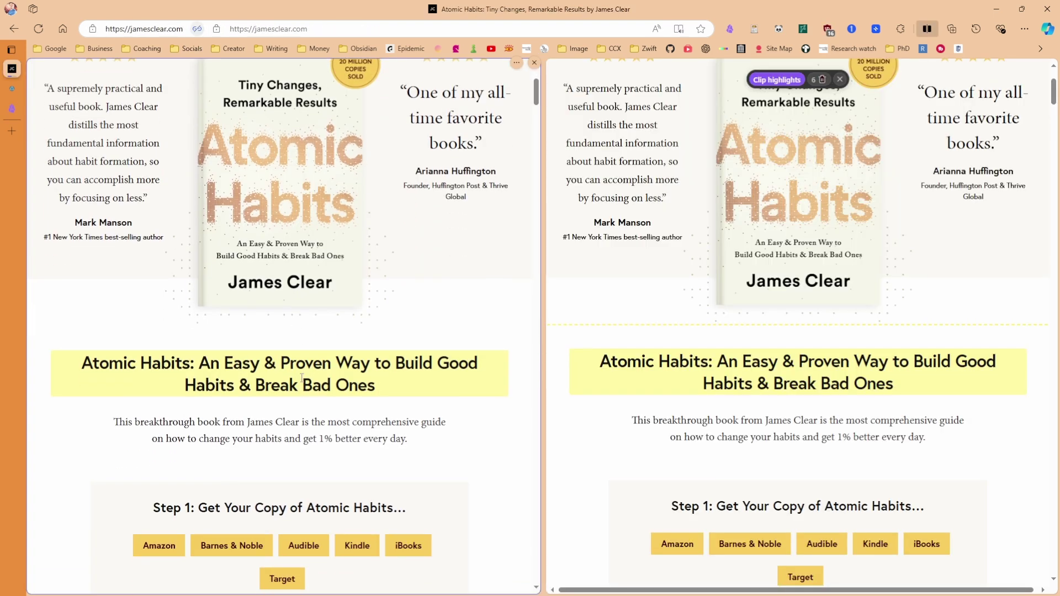
scroll(301, 378, "down", 1)
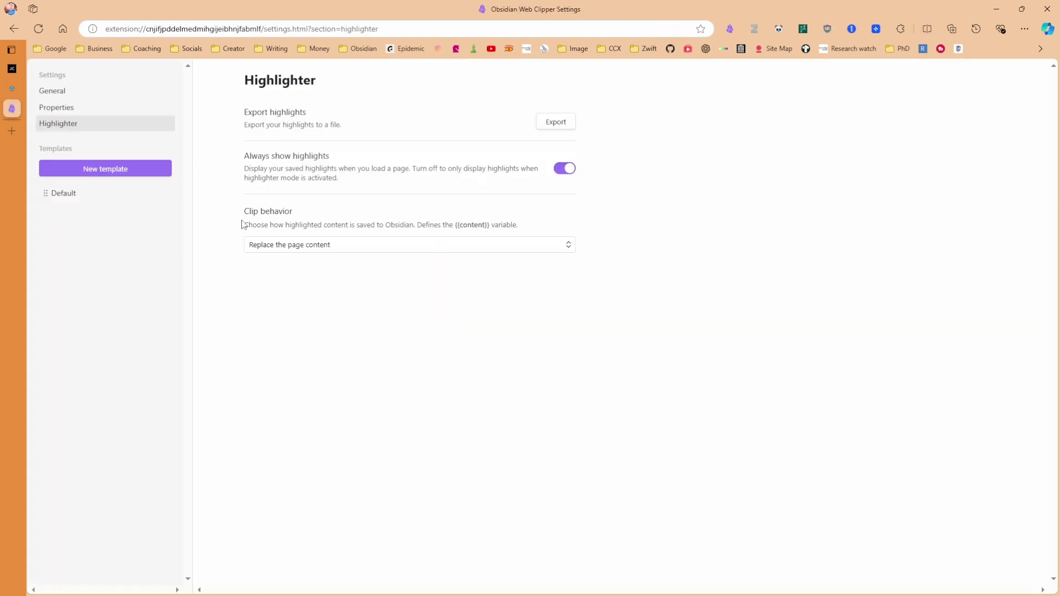
left_click(288, 249)
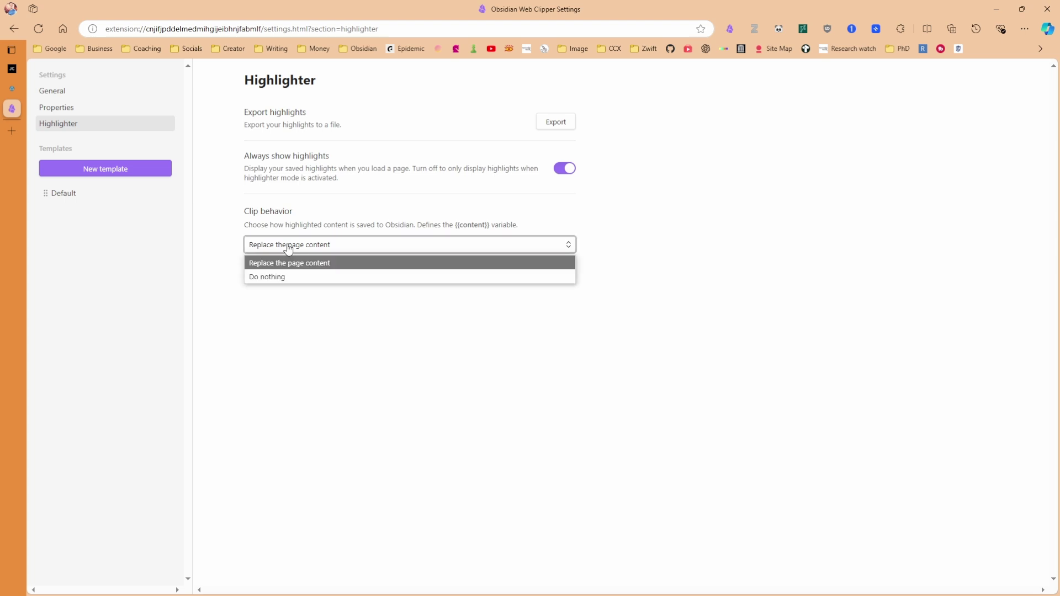
left_click(278, 319)
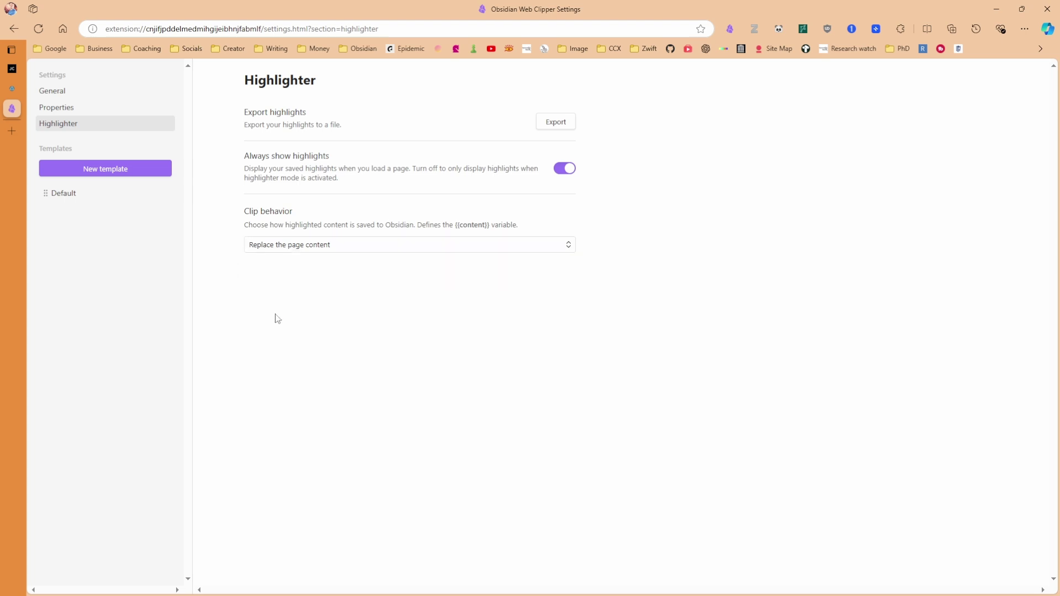
left_click(93, 195)
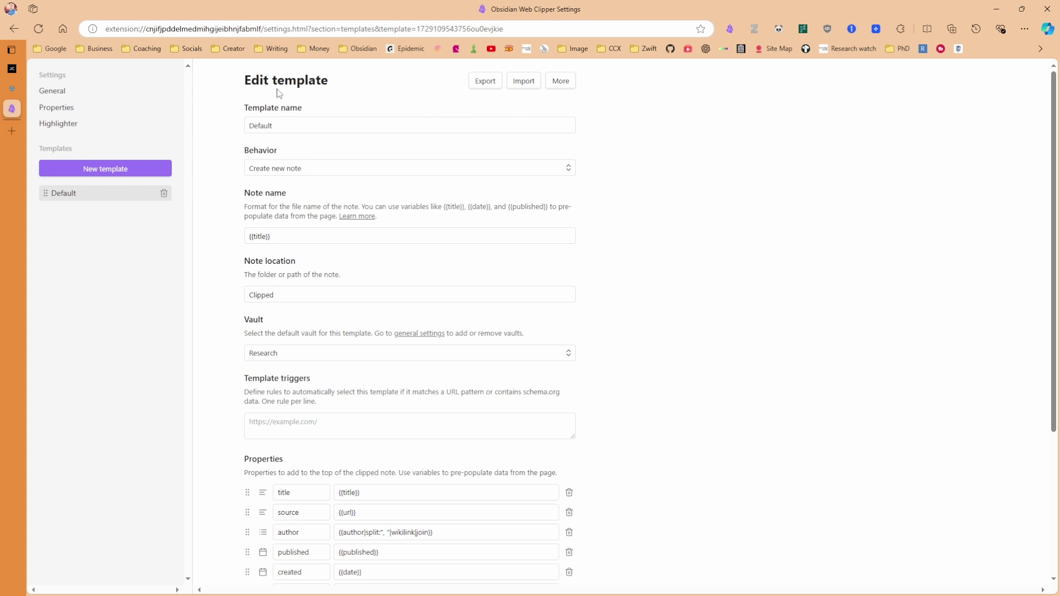
left_click(292, 174)
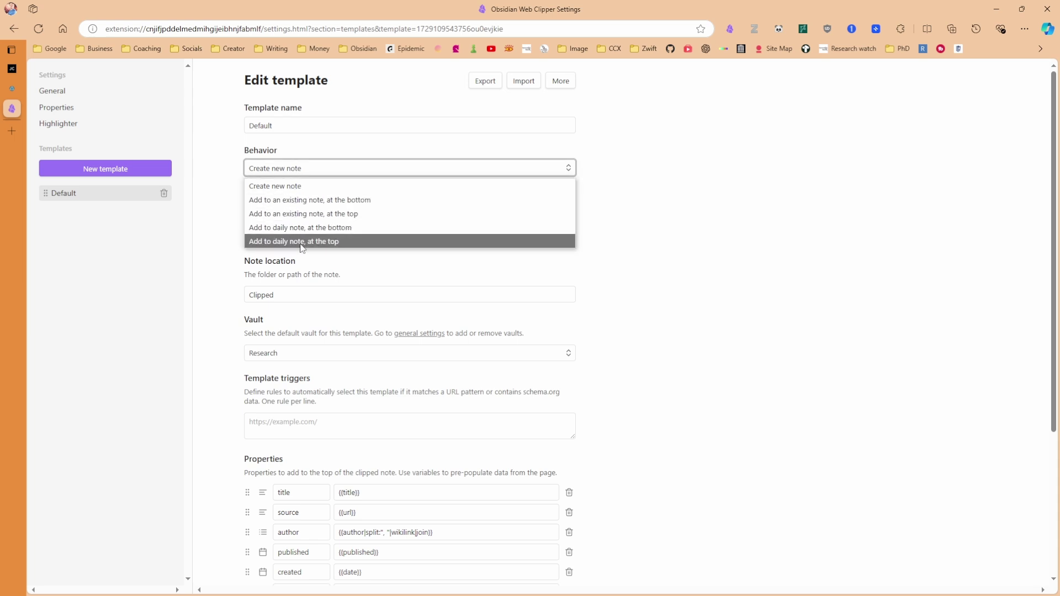
left_click(279, 185)
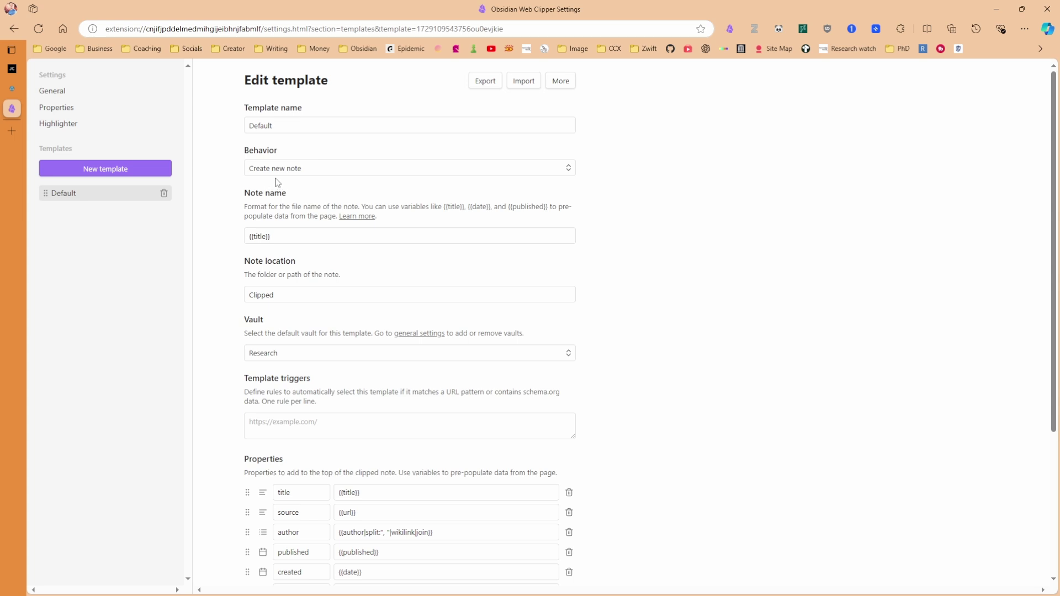
scroll(279, 174, "down", 1)
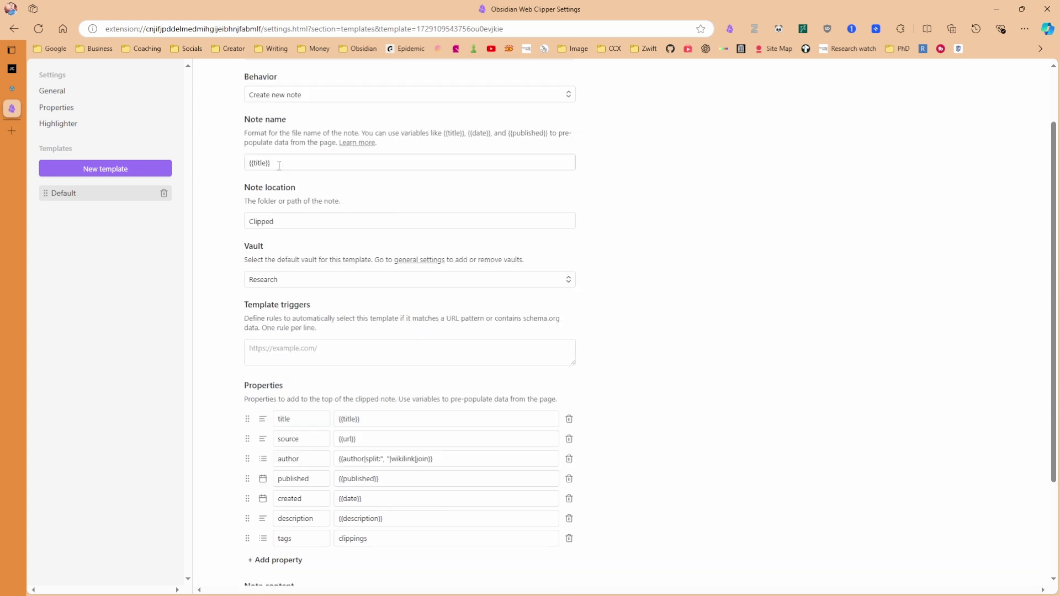
left_click_drag(279, 166, 225, 170)
left_click(225, 170)
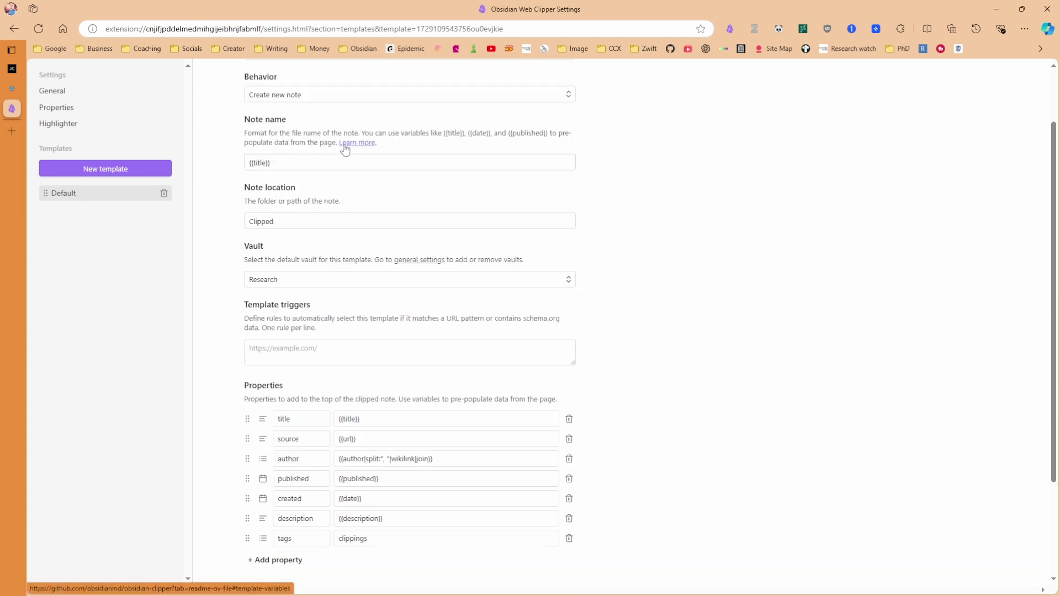
scroll(296, 121, "down", 1)
left_click(289, 150)
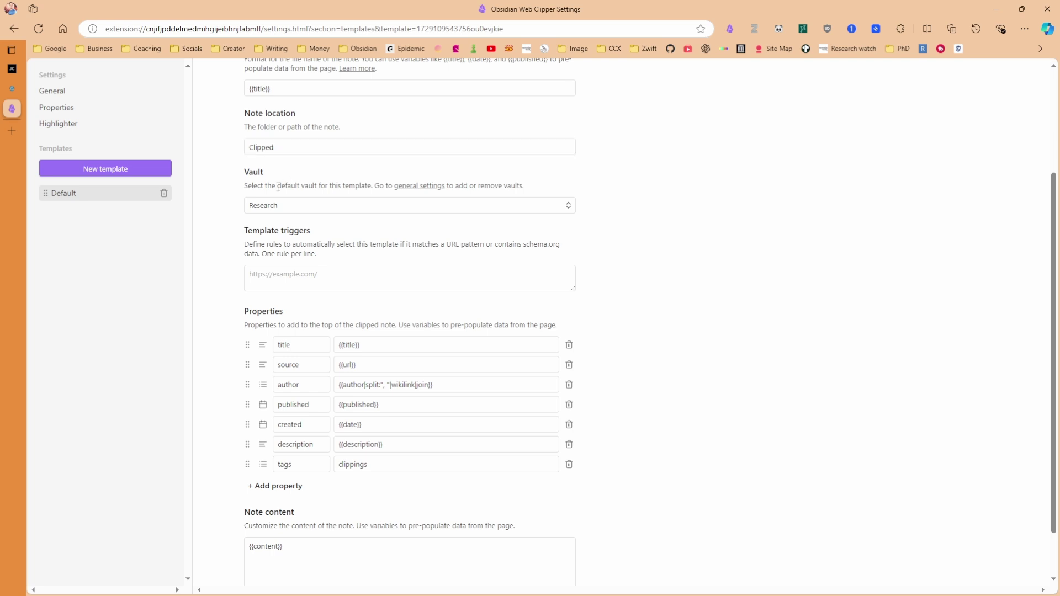
Keep Research as the Default template's vault and focus the empty Template triggers box
left_click(293, 207)
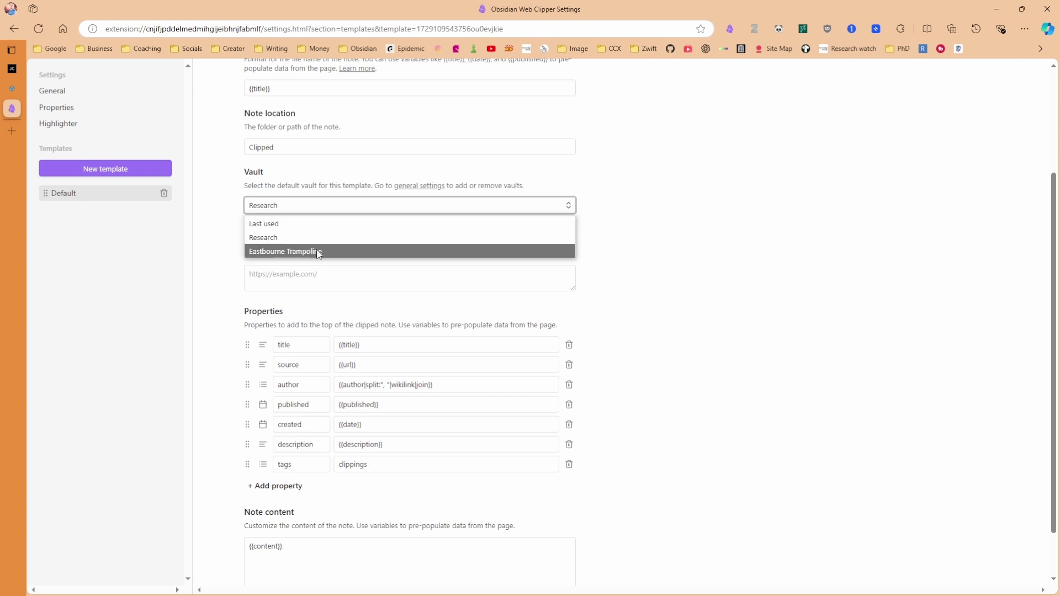
left_click(277, 237)
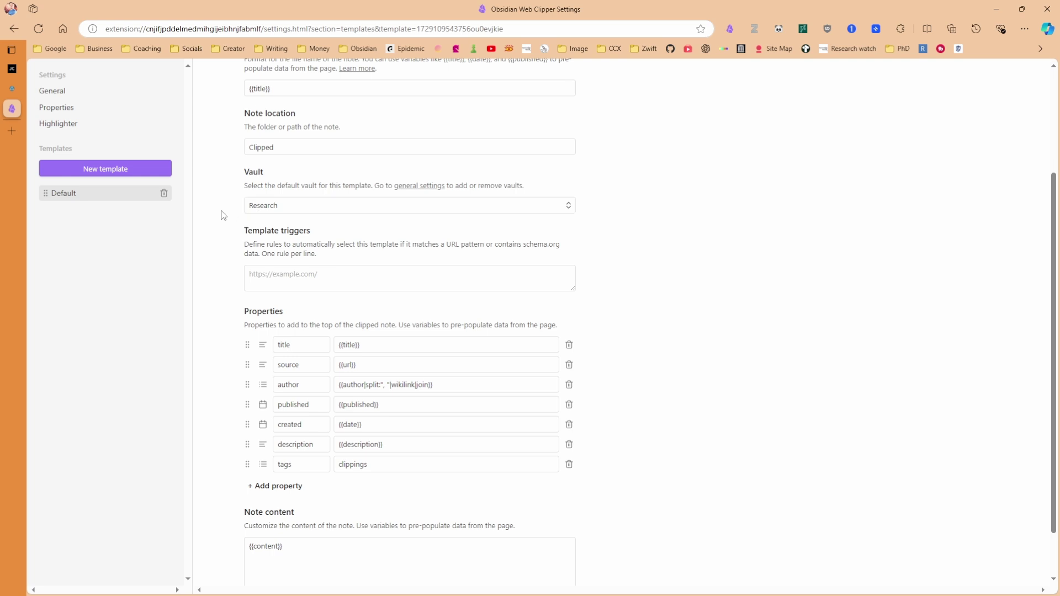
scroll(232, 215, "down", 1)
left_click(287, 217)
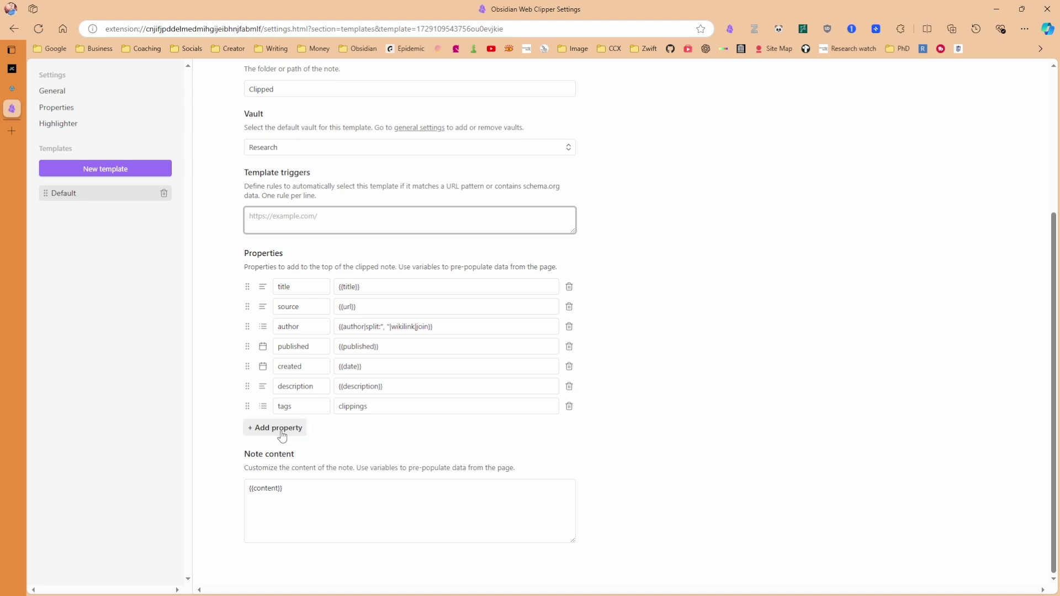
Preview the Atomic Habits clip with properties collapsed and confirm the Clipped destination folder
key("ctrl+1")
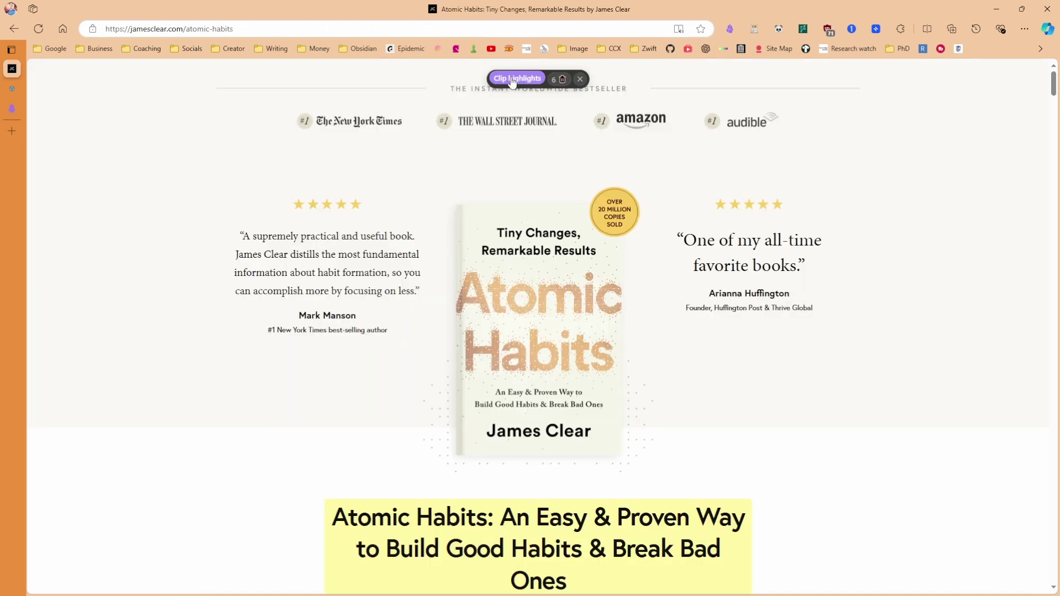
left_click(513, 80)
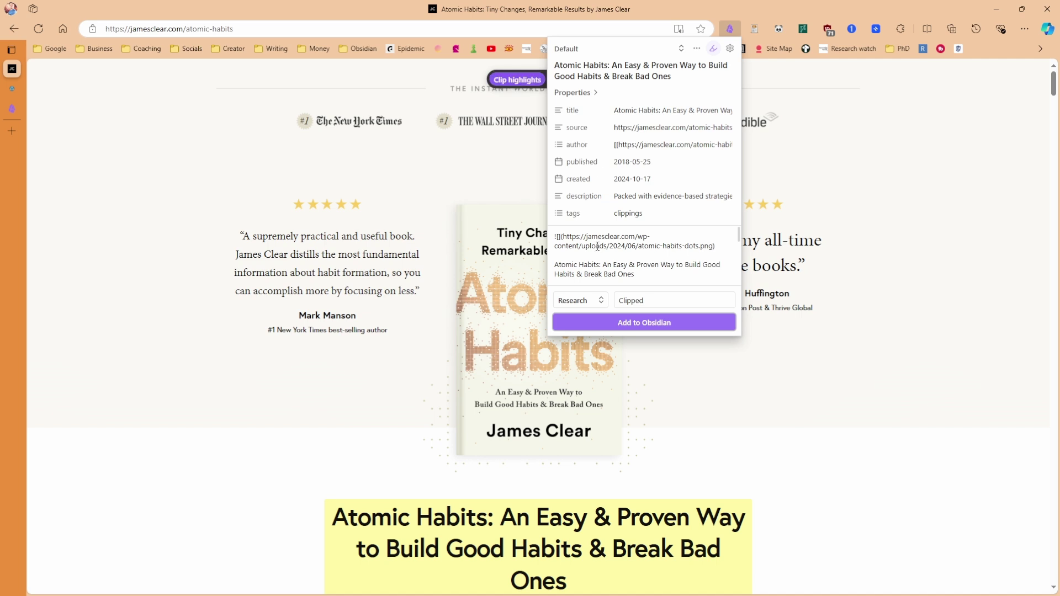
left_click(574, 92)
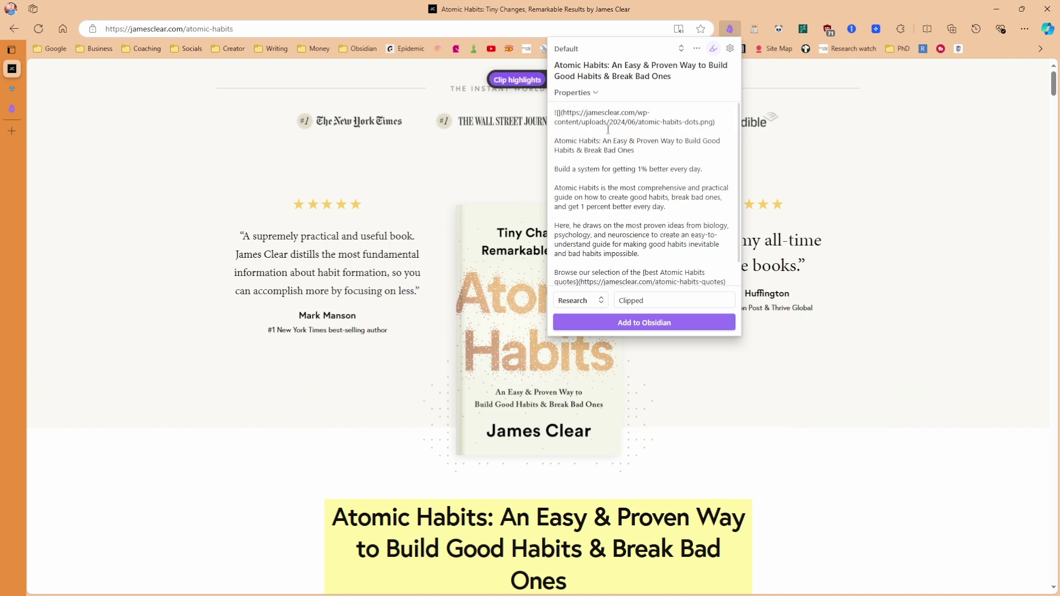
scroll(609, 132, "down", 1)
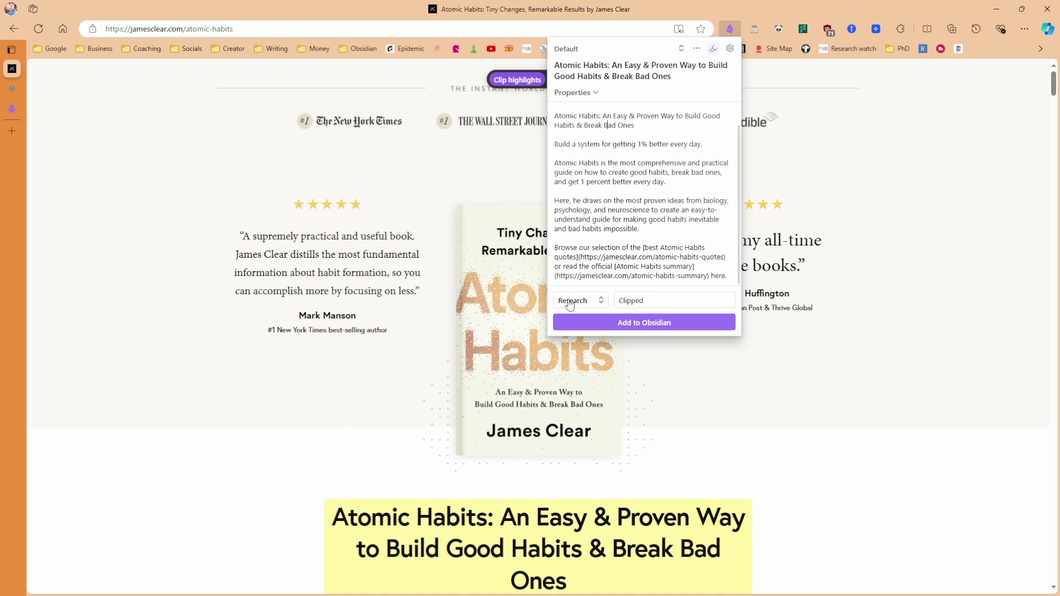
left_click(654, 301)
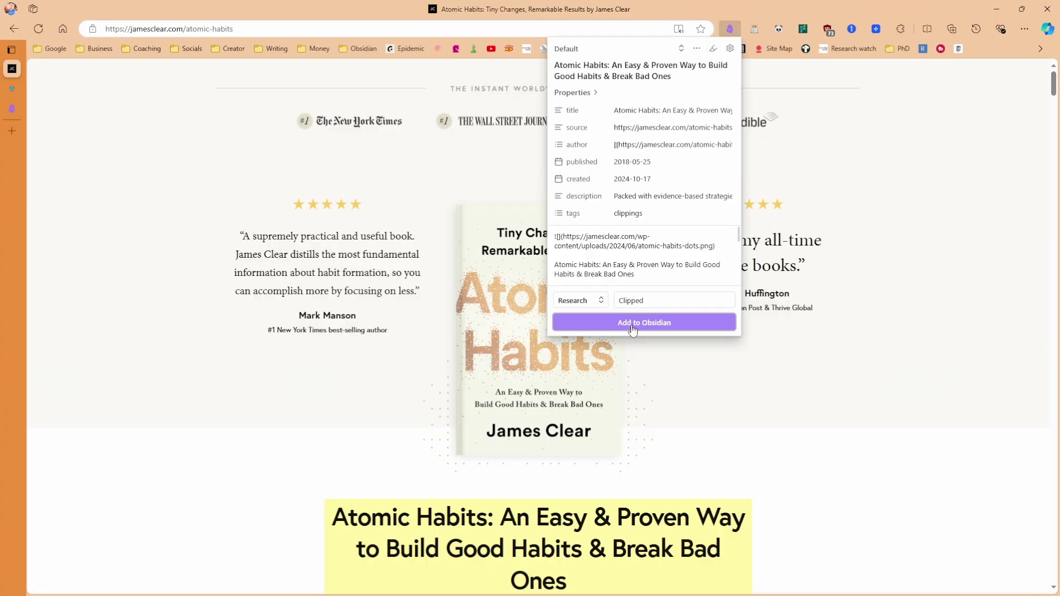
Save the clip to Obsidian and locate the new Atomic Habits note in the Clipped folder
left_click(633, 328)
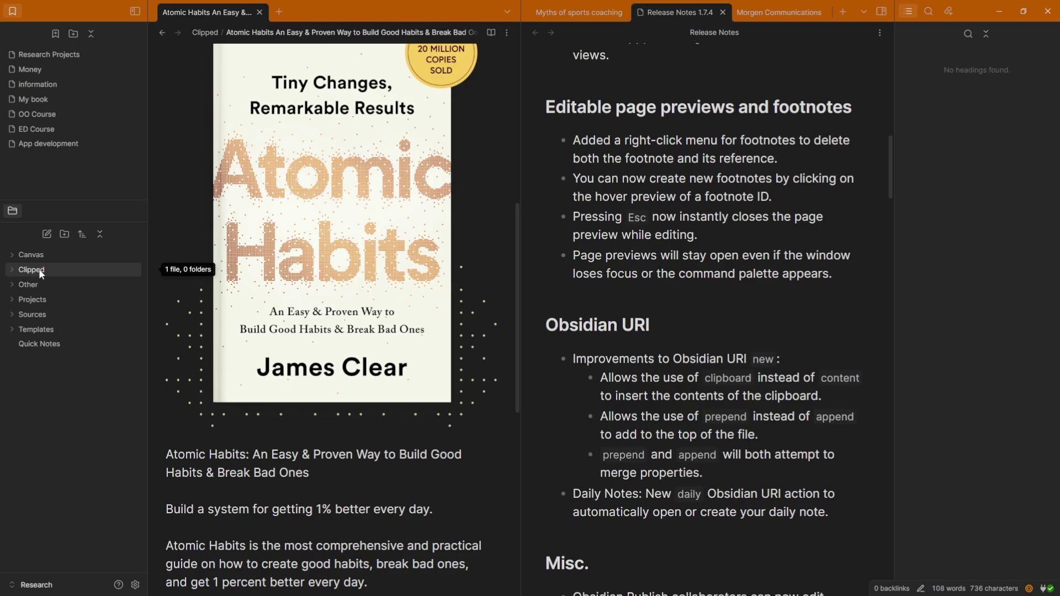
left_click(31, 270)
left_click(208, 473)
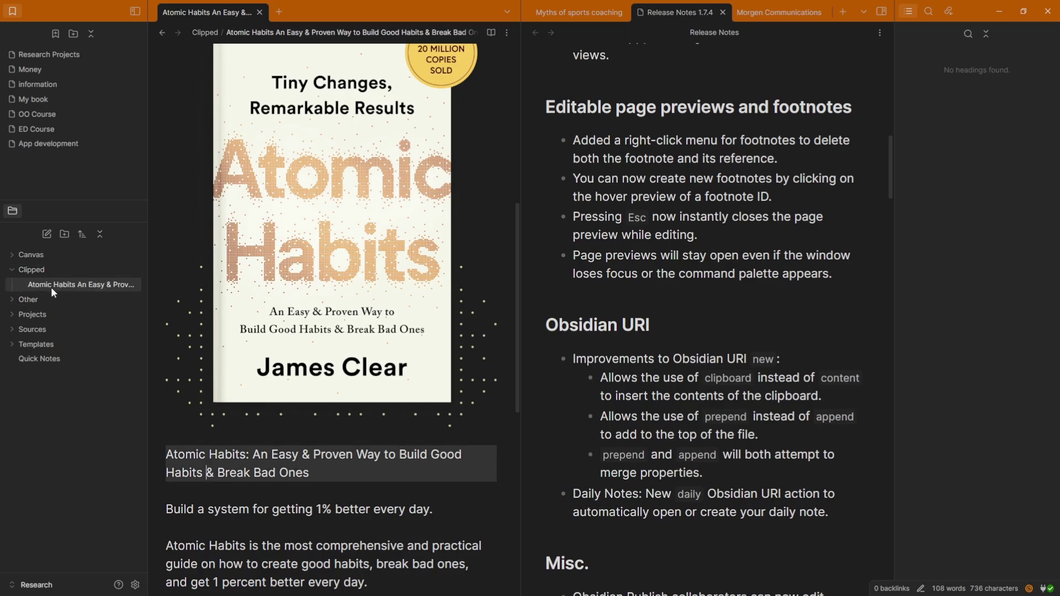
key("F2")
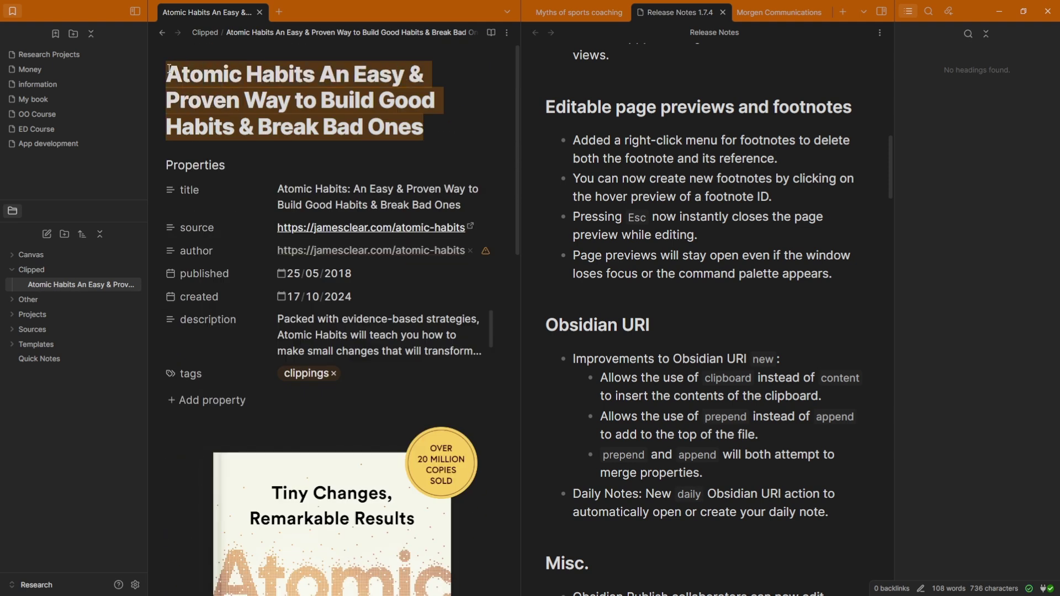
left_click(215, 91)
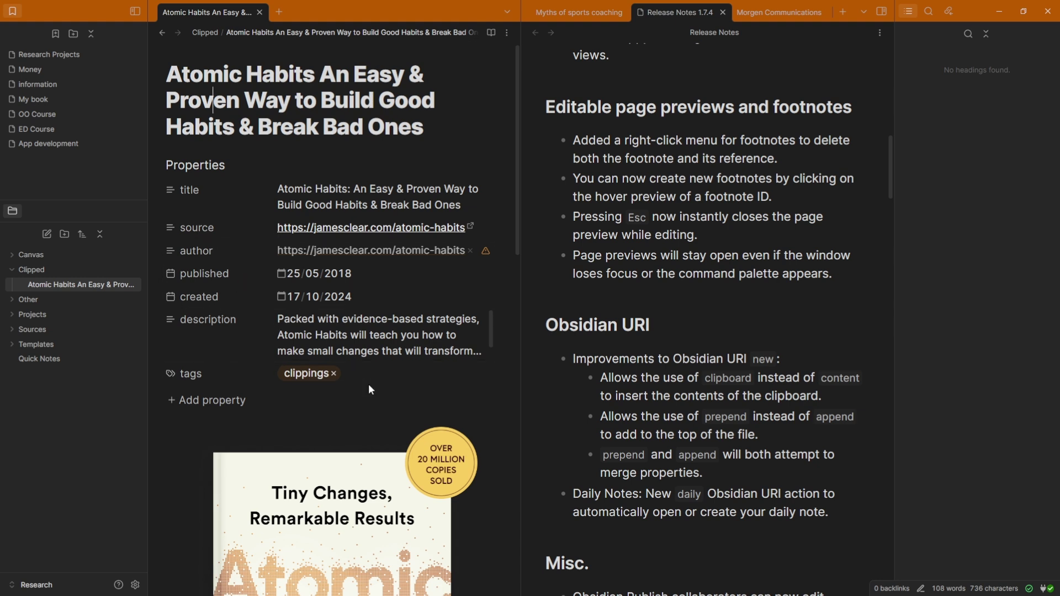
Review the note's cover image link, properties and body paragraphs
scroll(369, 383, "down", 5)
left_click(341, 287)
scroll(340, 287, "down", 2)
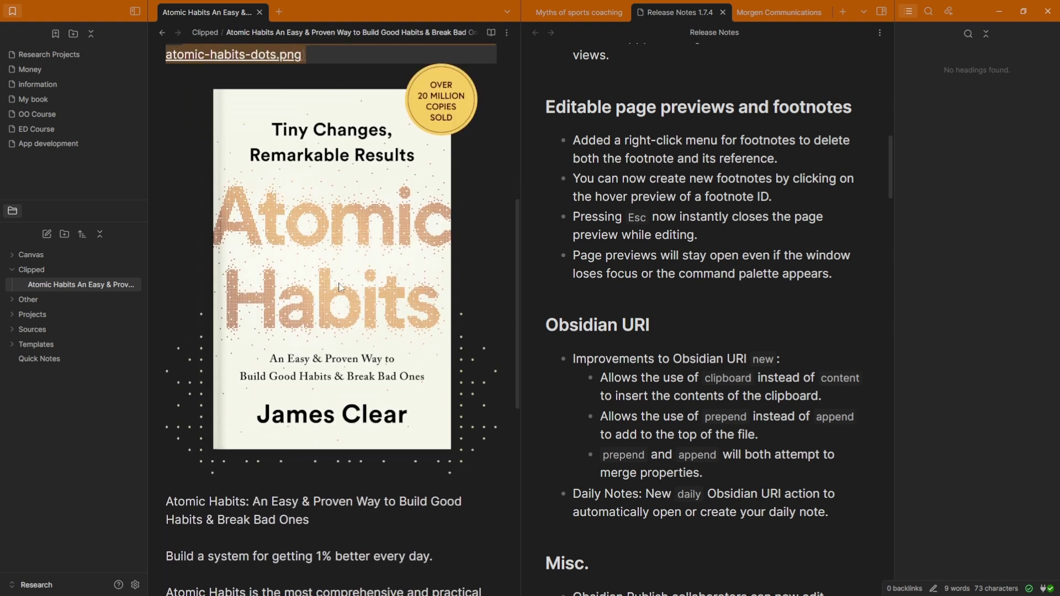
scroll(312, 231, "up", 4)
left_click(212, 222)
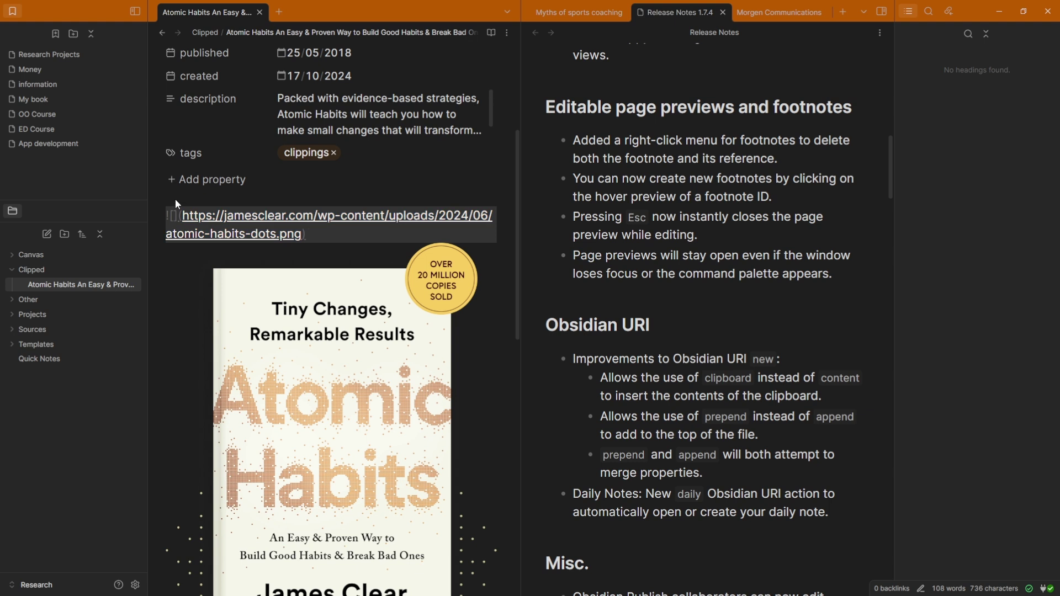
scroll(175, 199, "down", 9)
left_click(252, 346)
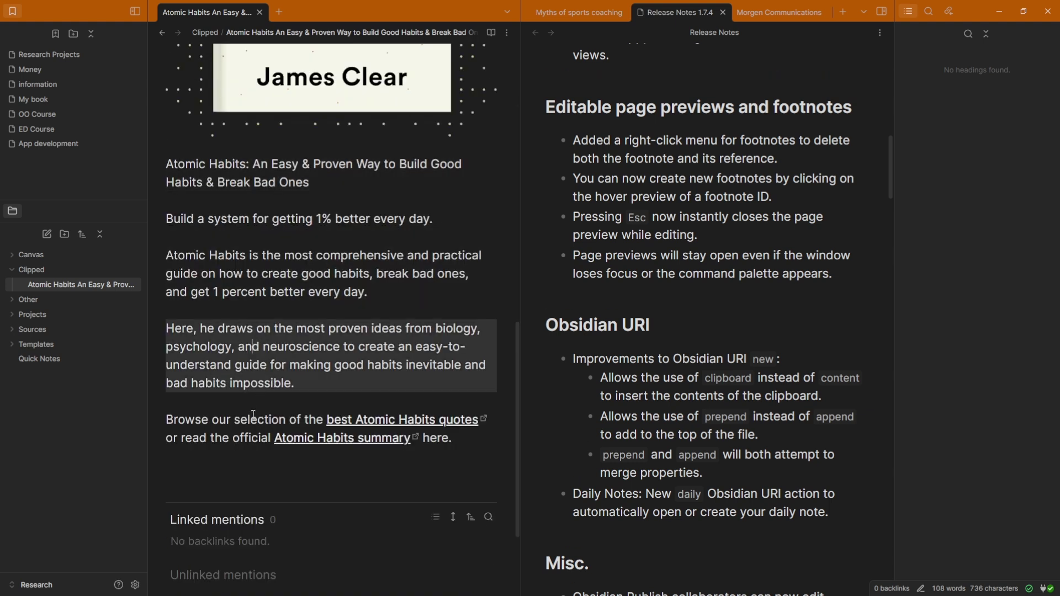
Remove the book-title highlight on the Atomic Habits page and preview the whole-page clip
left_click(253, 415)
key("alt+Tab")
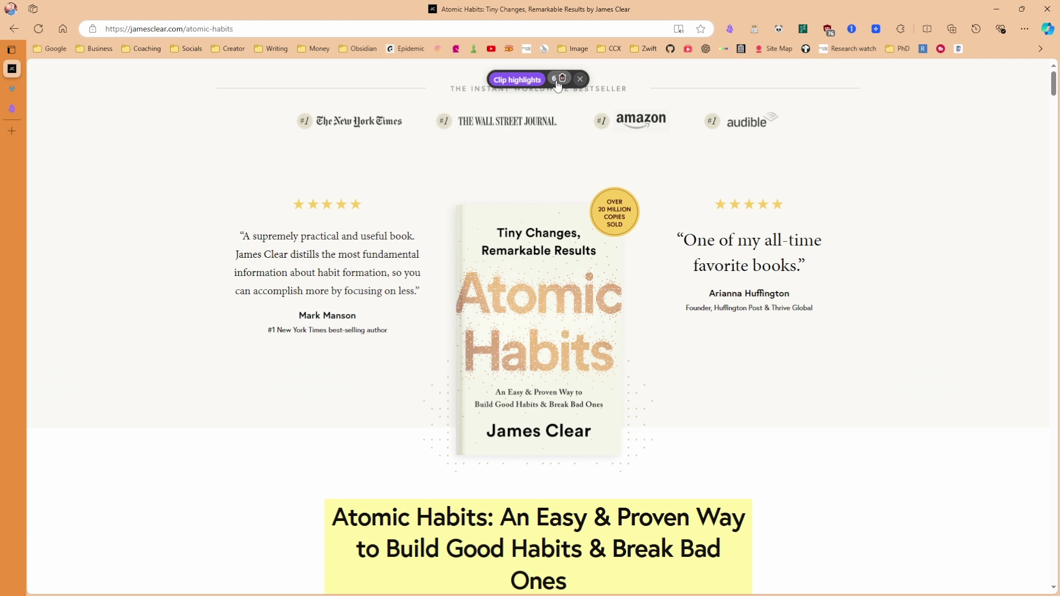
left_click(562, 79)
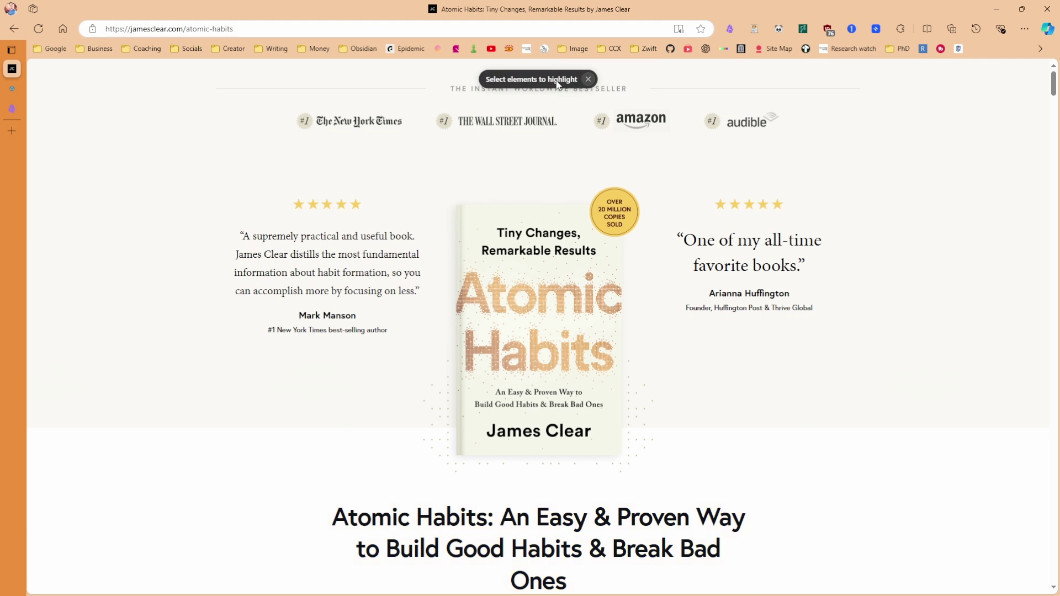
left_click(729, 29)
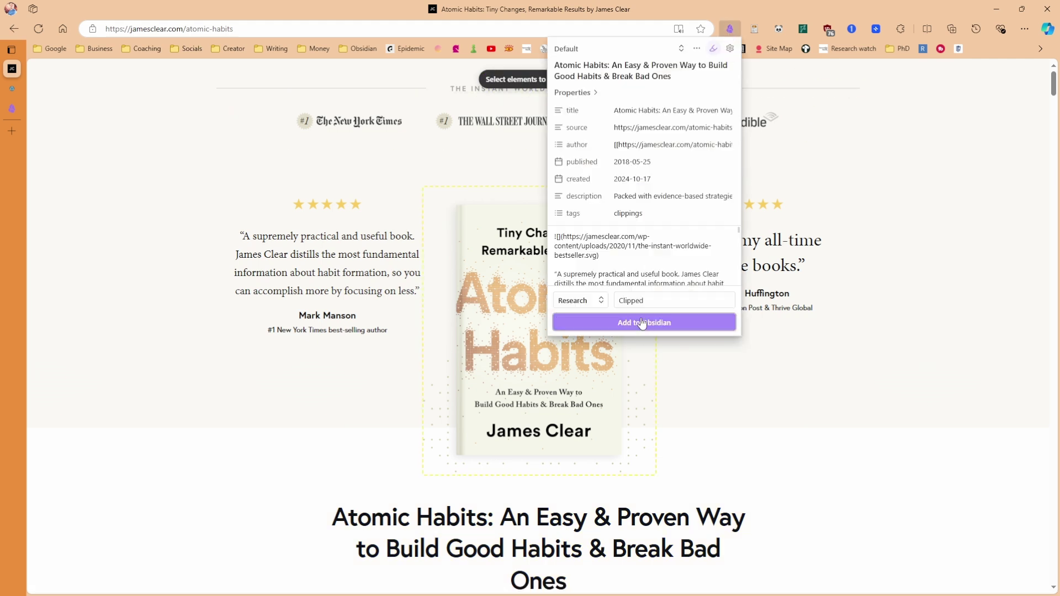
scroll(617, 253, "down", 5)
scroll(616, 253, "down", 10)
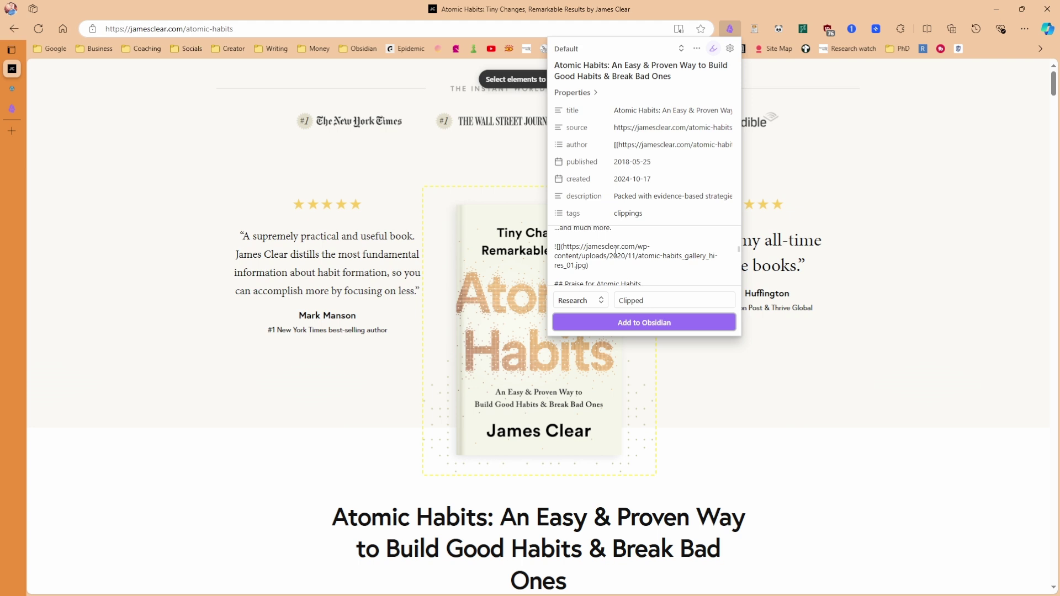
scroll(616, 255, "up", 9)
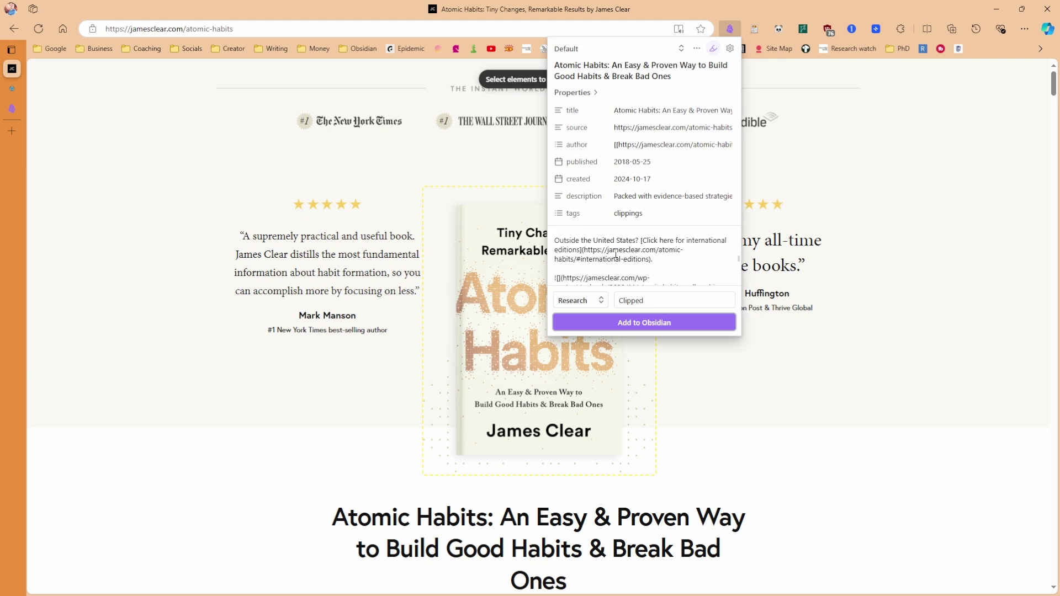
Add the clip to Obsidian as a second Atomic Habits note and scroll through it
left_click(651, 325)
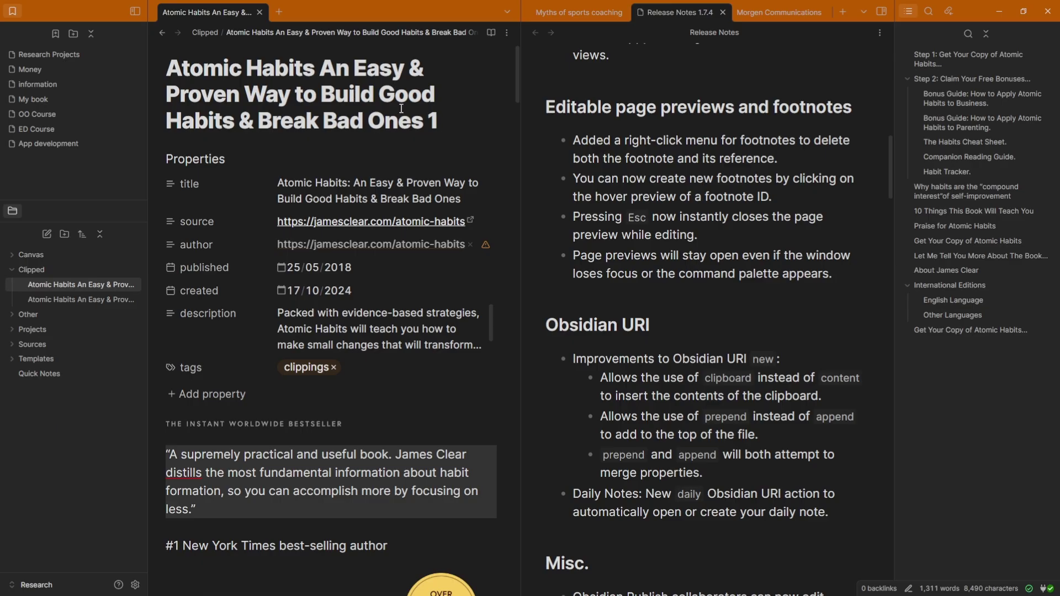
left_click_drag(434, 113, 449, 114)
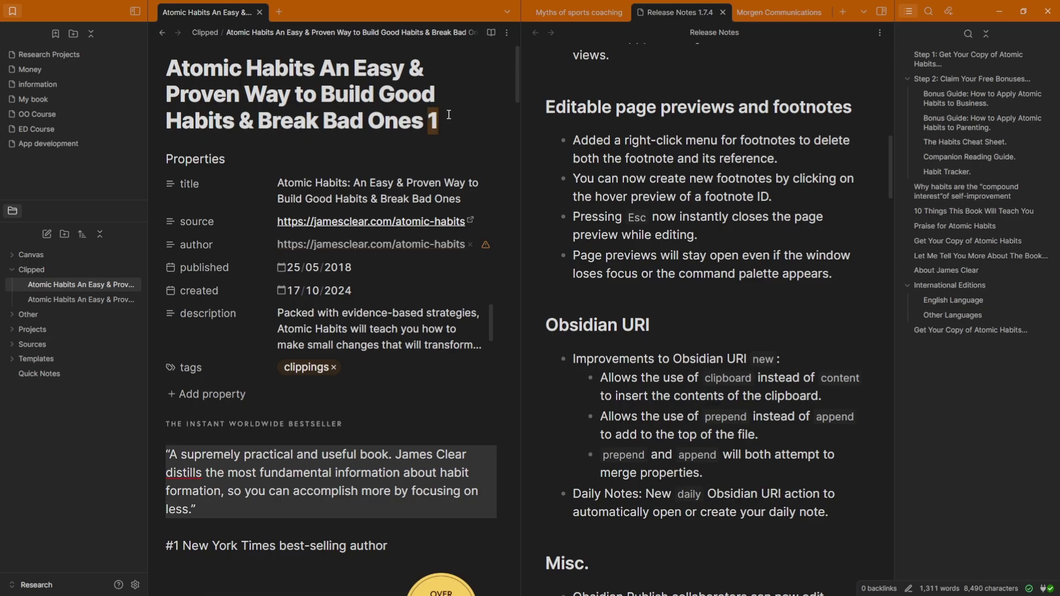
left_click(401, 112)
scroll(303, 461, "down", 10)
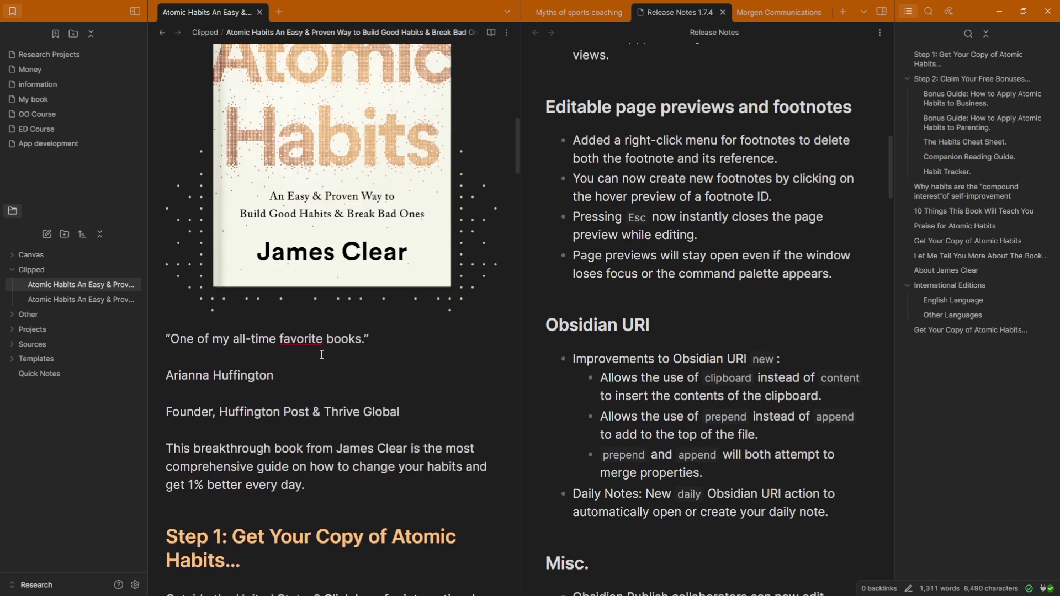
scroll(322, 354, "down", 20)
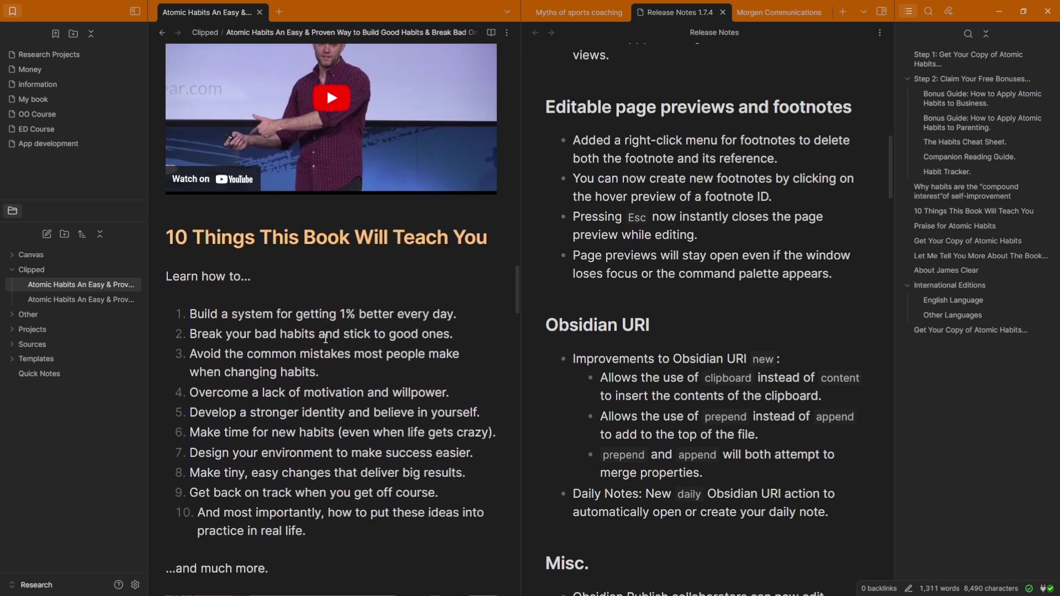
scroll(326, 338, "down", 20)
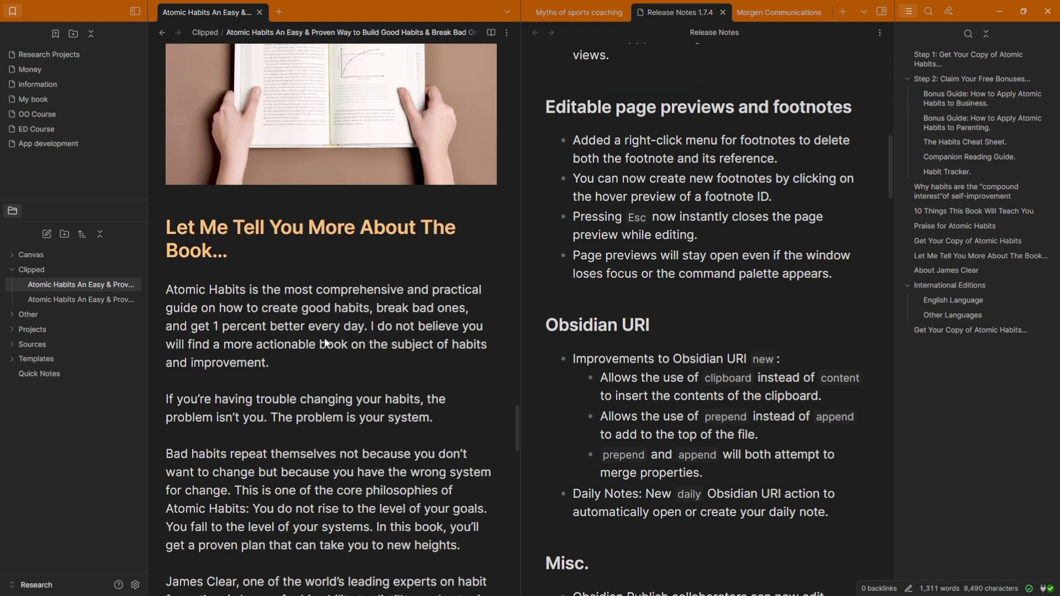
scroll(326, 342, "down", 5)
scroll(221, 288, "up", 20)
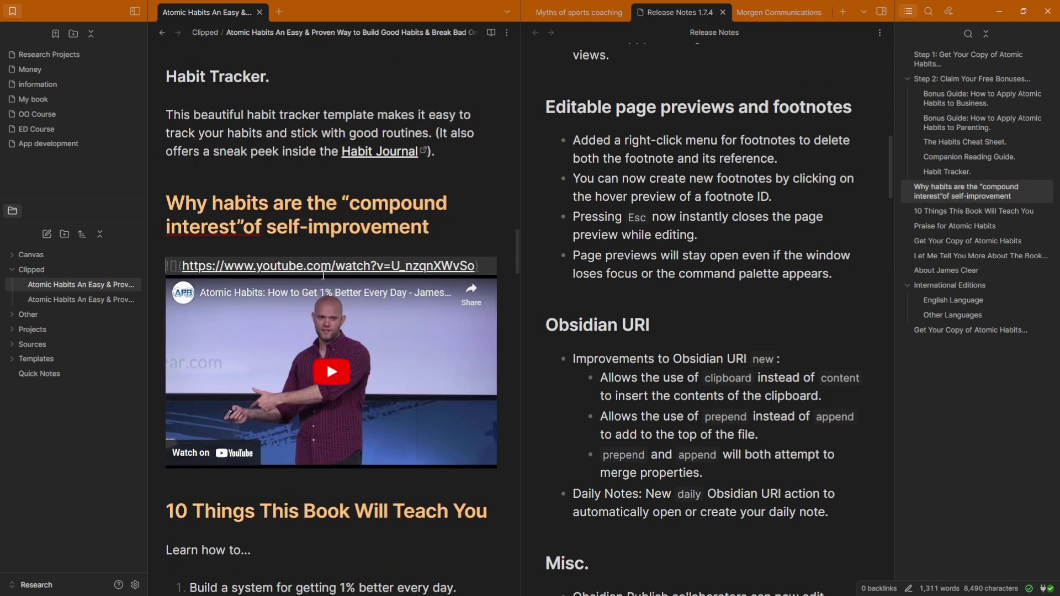
scroll(315, 251, "down", 10)
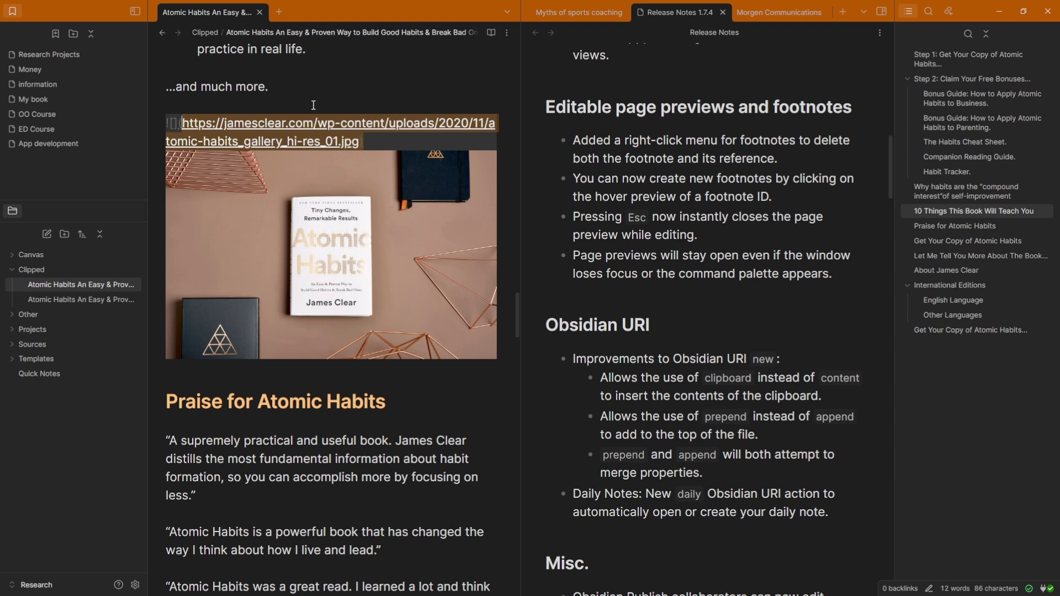
scroll(326, 251, "down", 15)
Step through the International Editions and English Language headings and the paragraph below
left_click(385, 82)
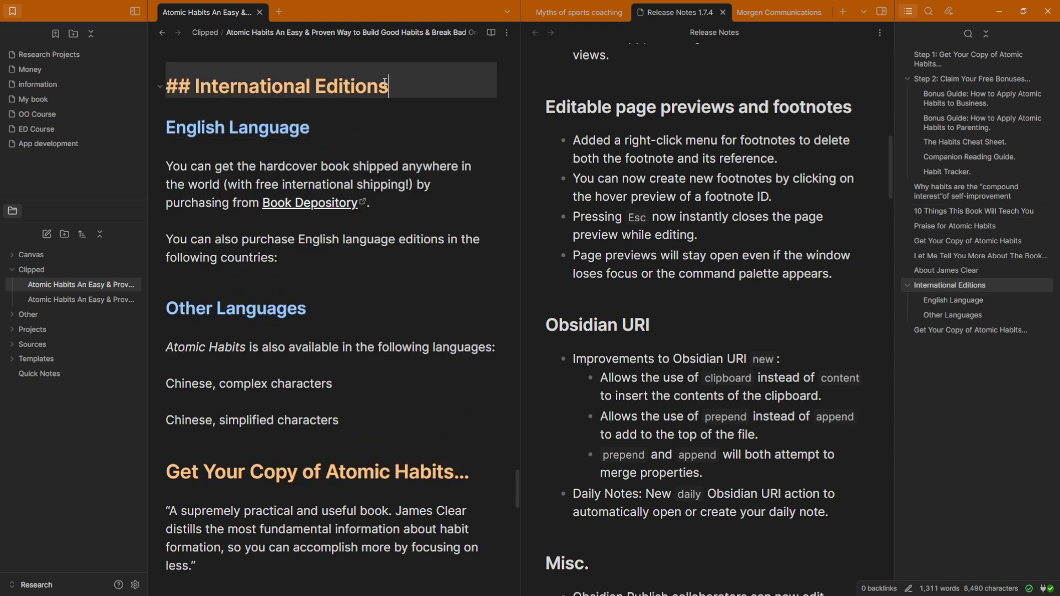
left_click(224, 127)
key("Up")
key("Down")
key("Down")
scroll(381, 332, "up", 20)
left_click(381, 332)
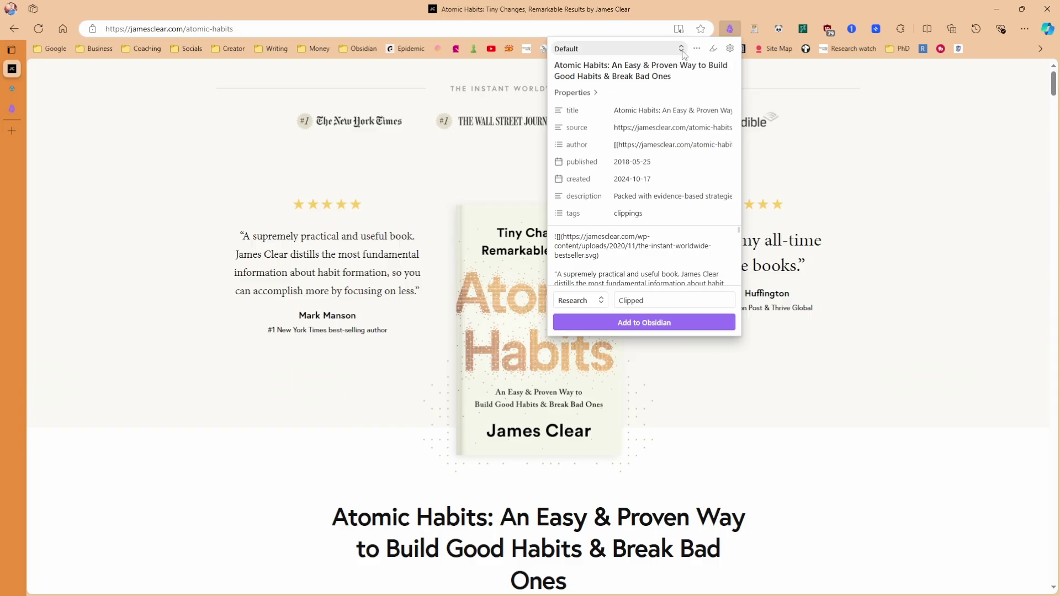
Keep the Default template selected, browse the page variables, and switch on highlighting mode
left_click(588, 50)
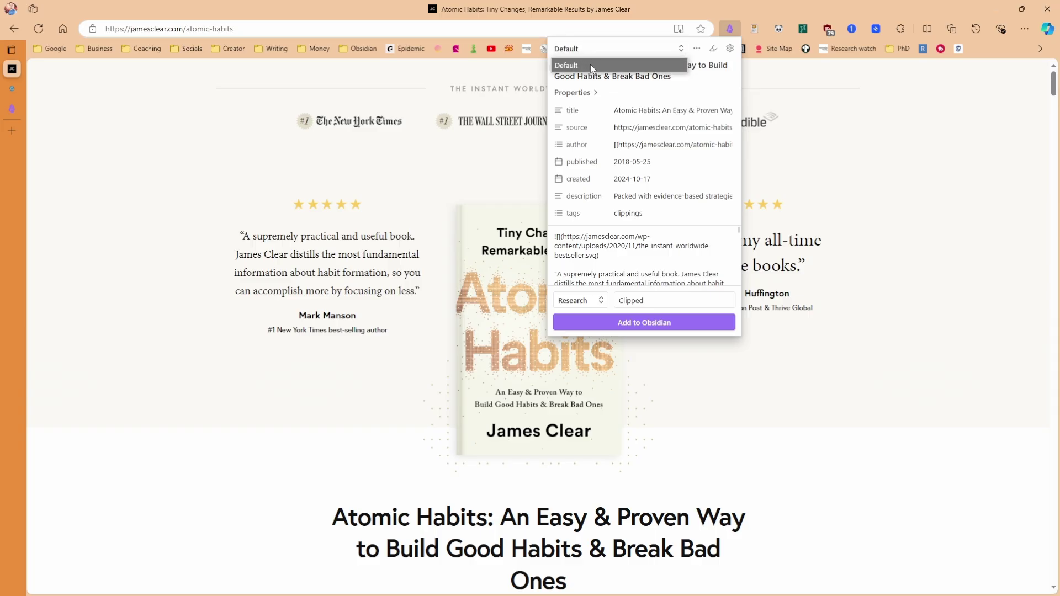
left_click(591, 65)
left_click(698, 49)
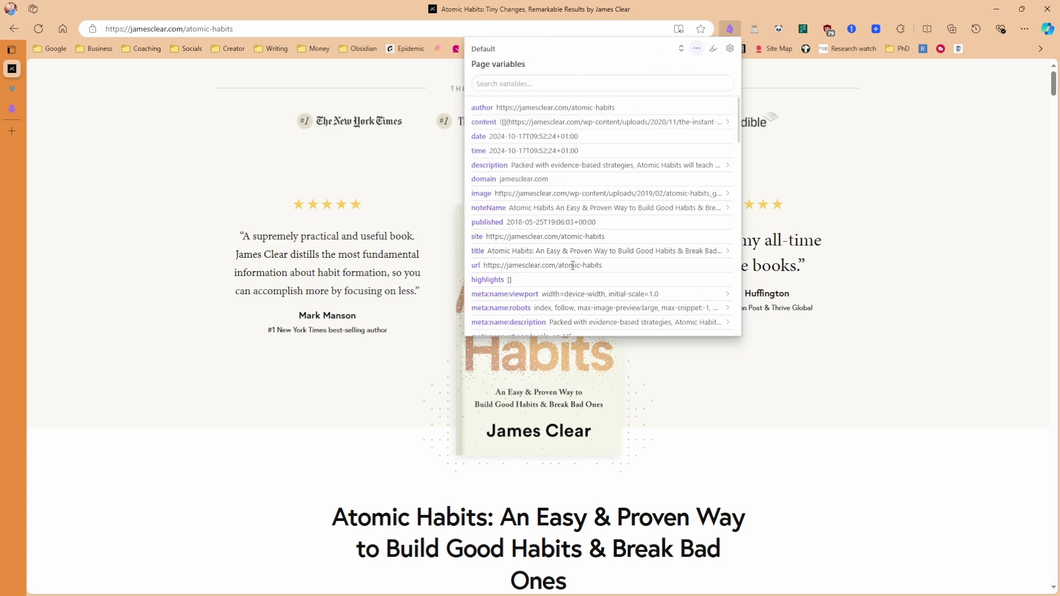
scroll(573, 265, "down", 12)
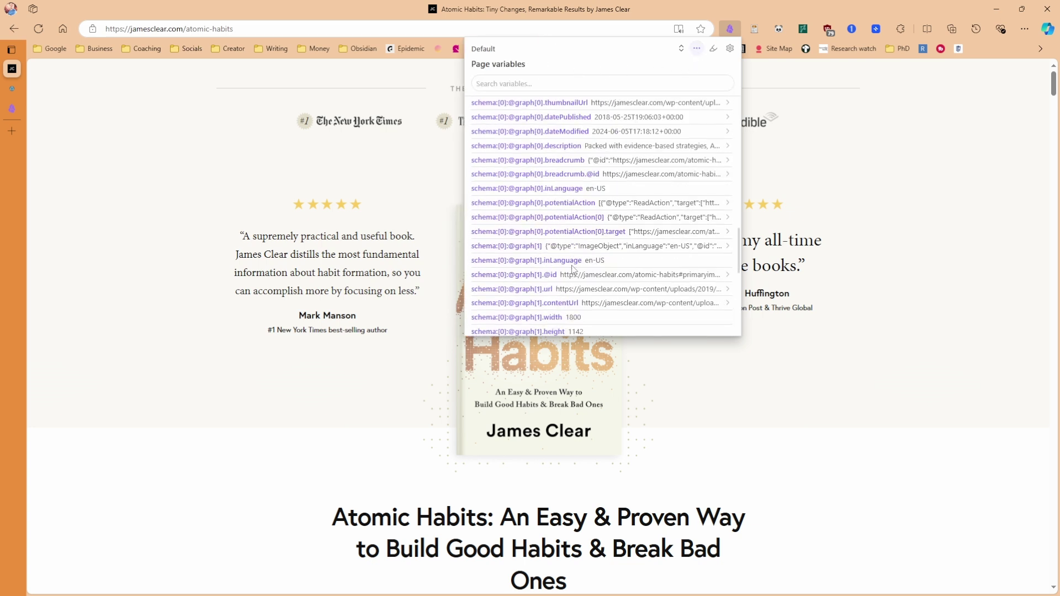
scroll(573, 270, "up", 3)
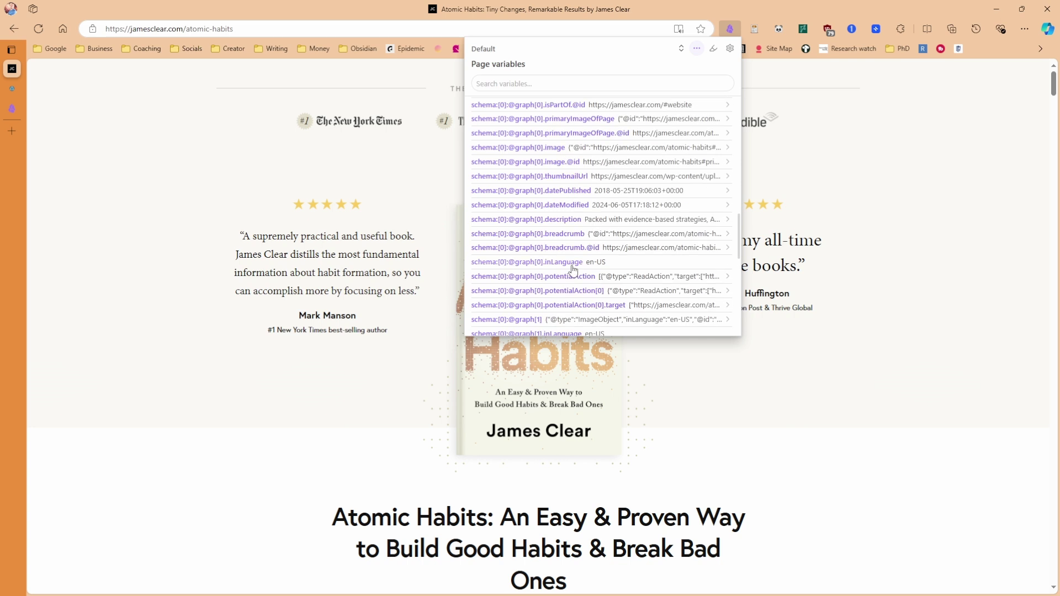
scroll(573, 270, "up", 9)
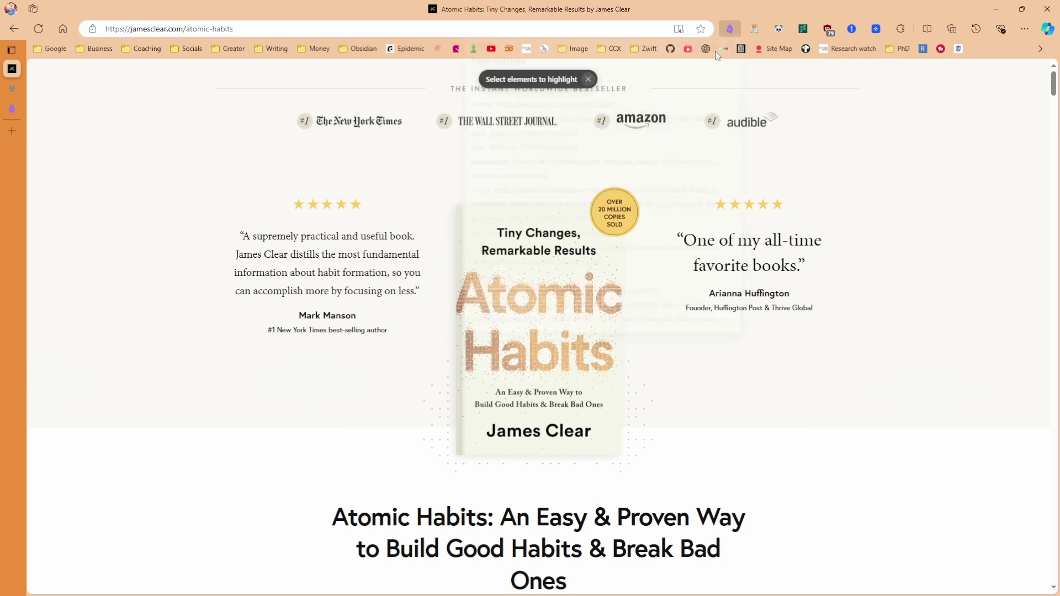
left_click(713, 48)
Leave highlighting mode and open the Default template in the clipper's settings
left_click(593, 81)
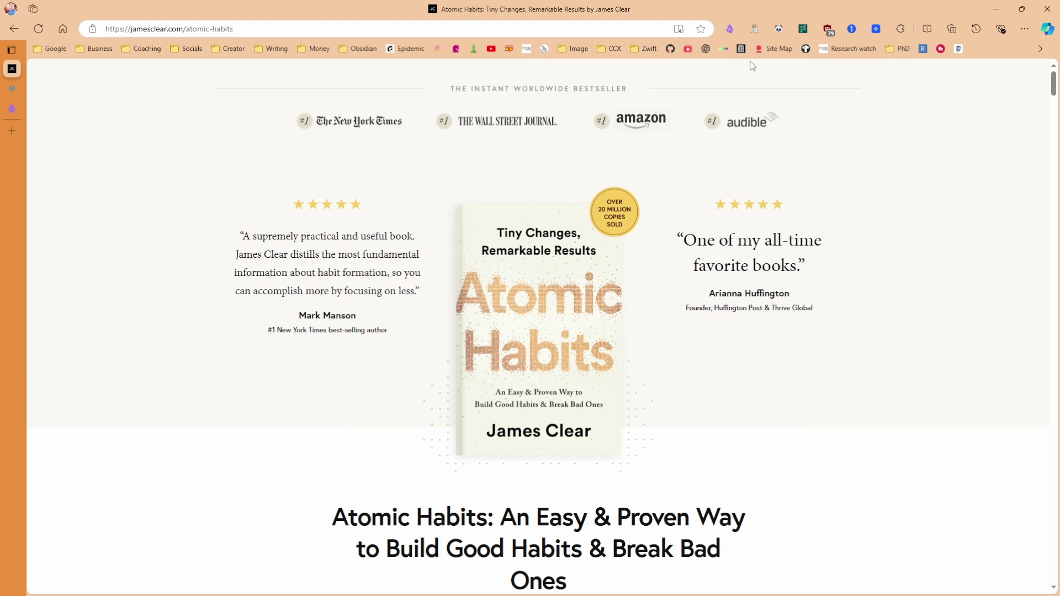
left_click(729, 29)
left_click(723, 44)
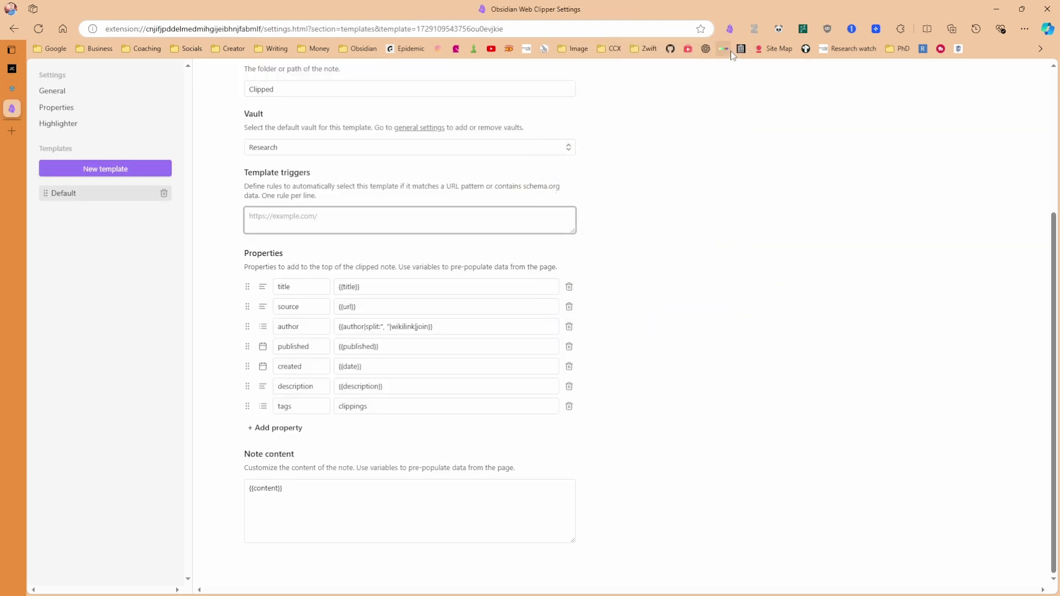
left_click(84, 196)
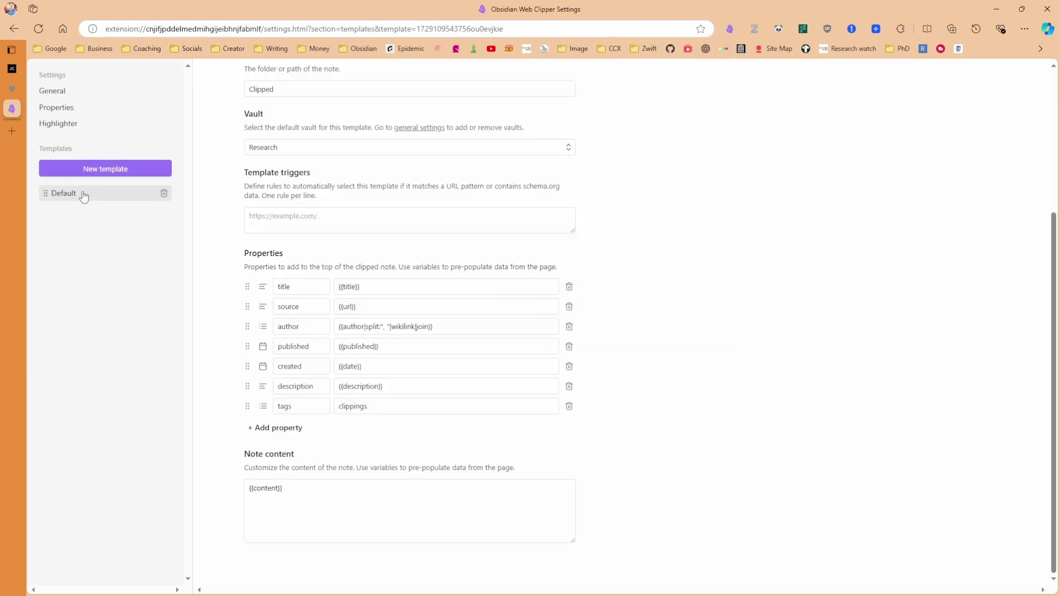
Delete the title, published, created, description and tags properties, then drag author above source
left_click(569, 286)
left_click(569, 346)
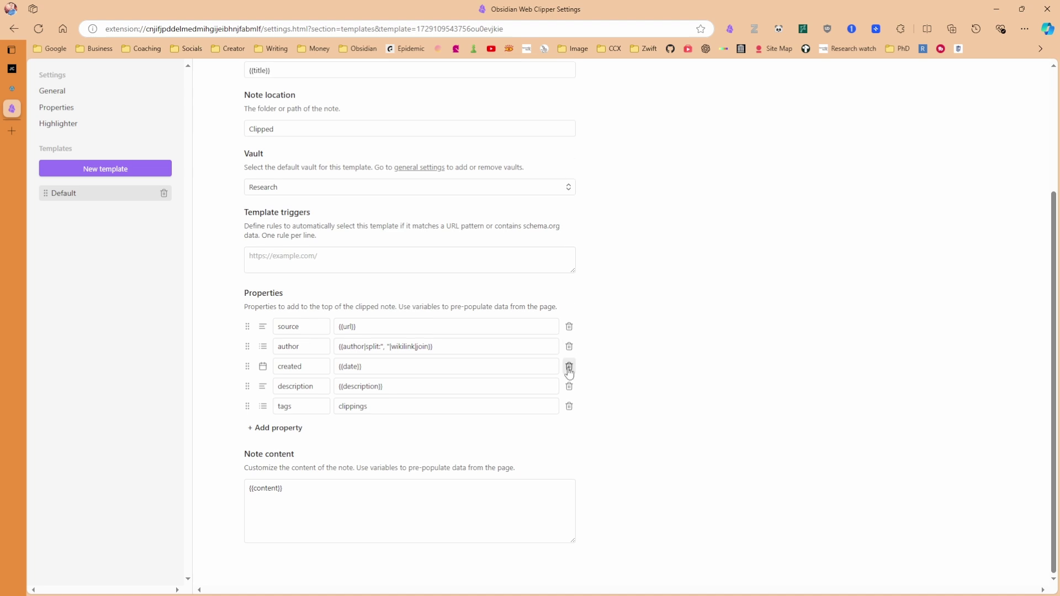
left_click(569, 368)
left_click(569, 386)
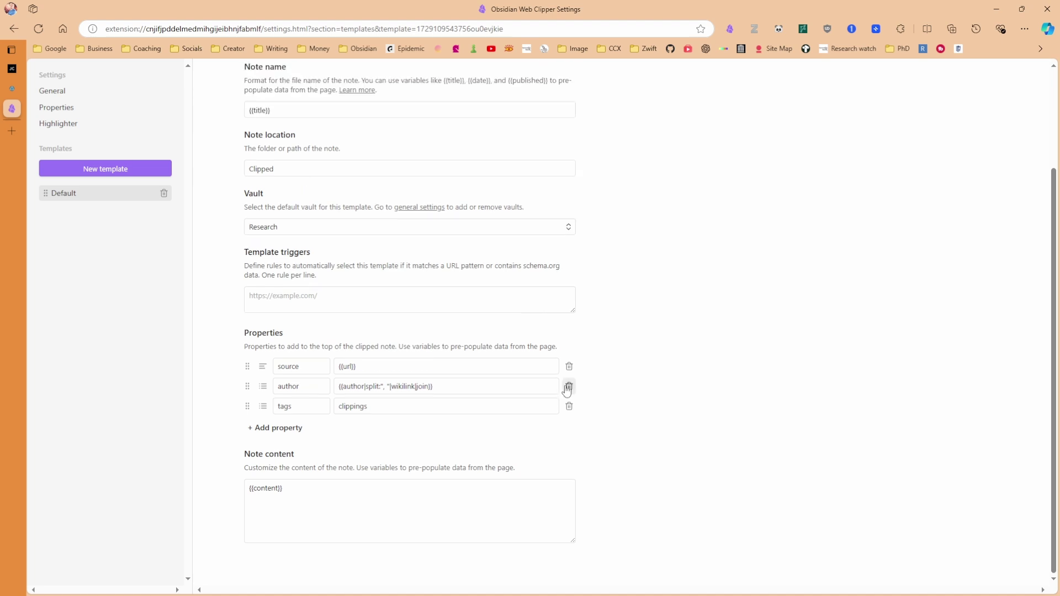
left_click(569, 407)
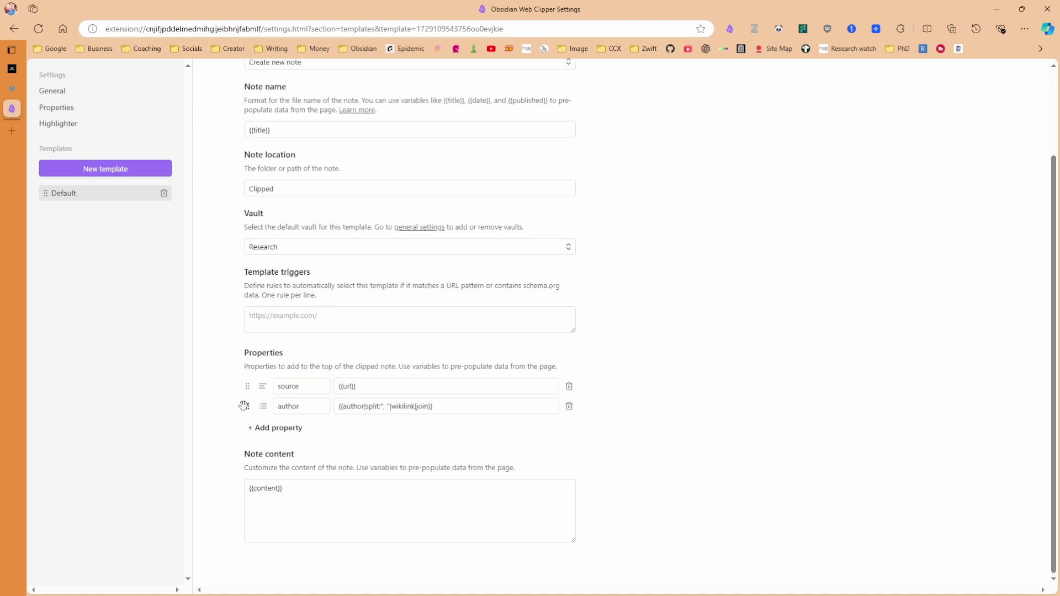
left_click_drag(246, 406, 246, 383)
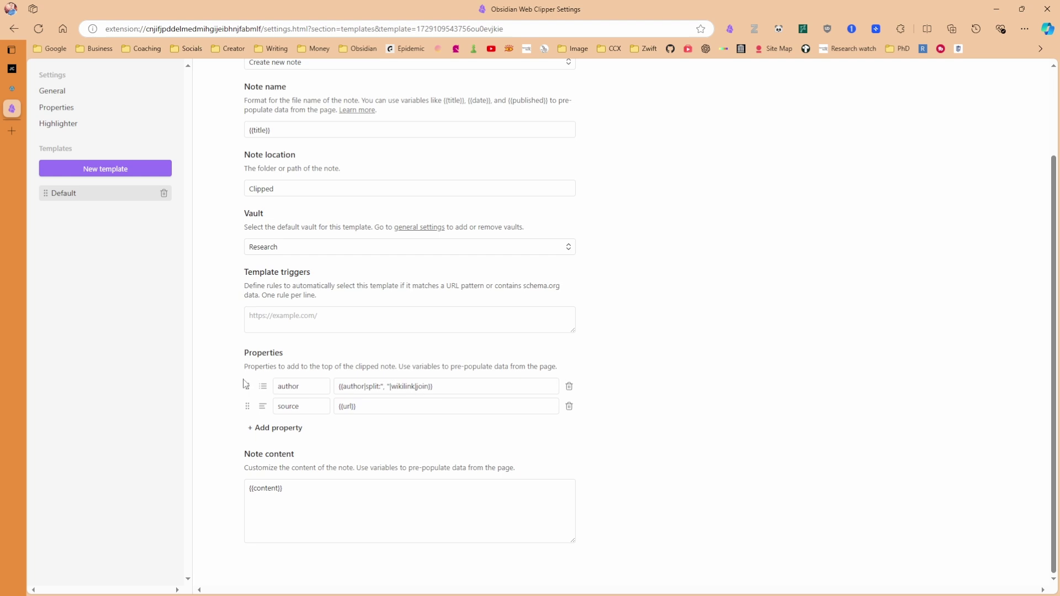
Clip the Constraints Collective pick-and-mix theories article to the Clipped folder with Web Clipper
key("ctrl+shift+Tab")
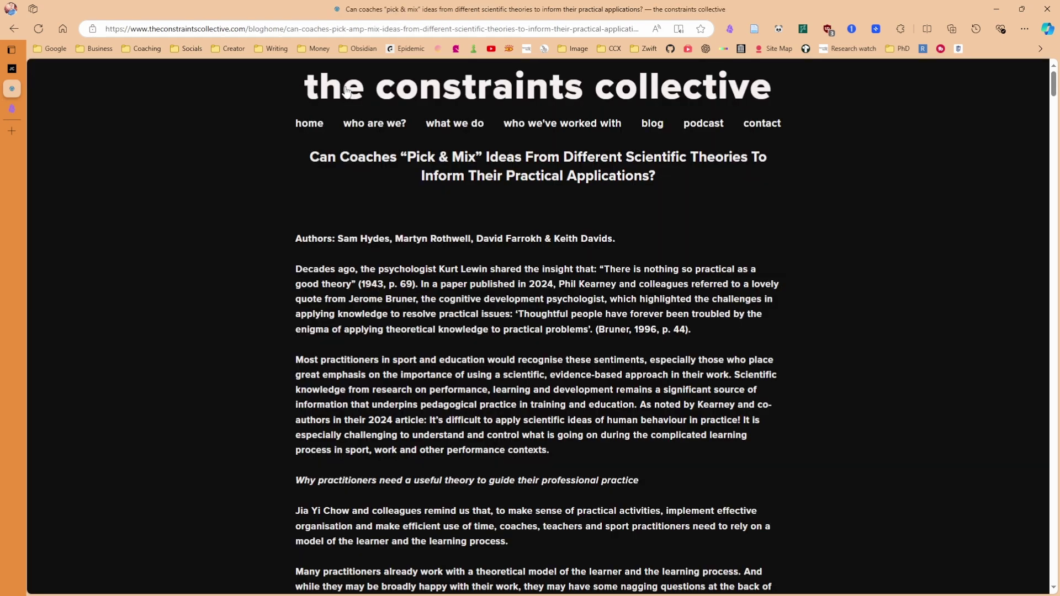
scroll(472, 238, "down", 3)
scroll(560, 288, "up", 3)
left_click(730, 29)
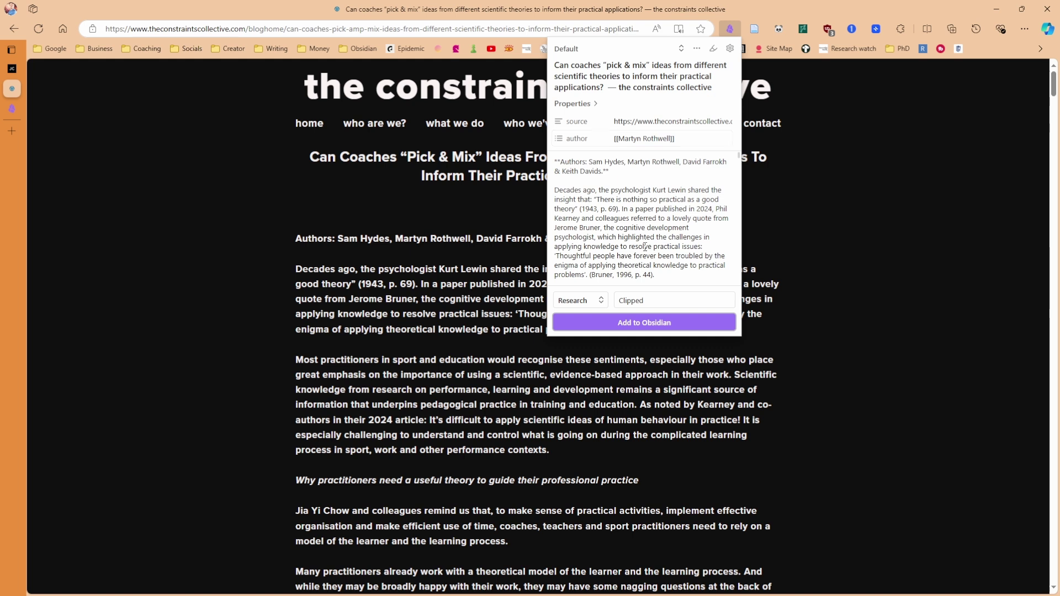
left_click(638, 328)
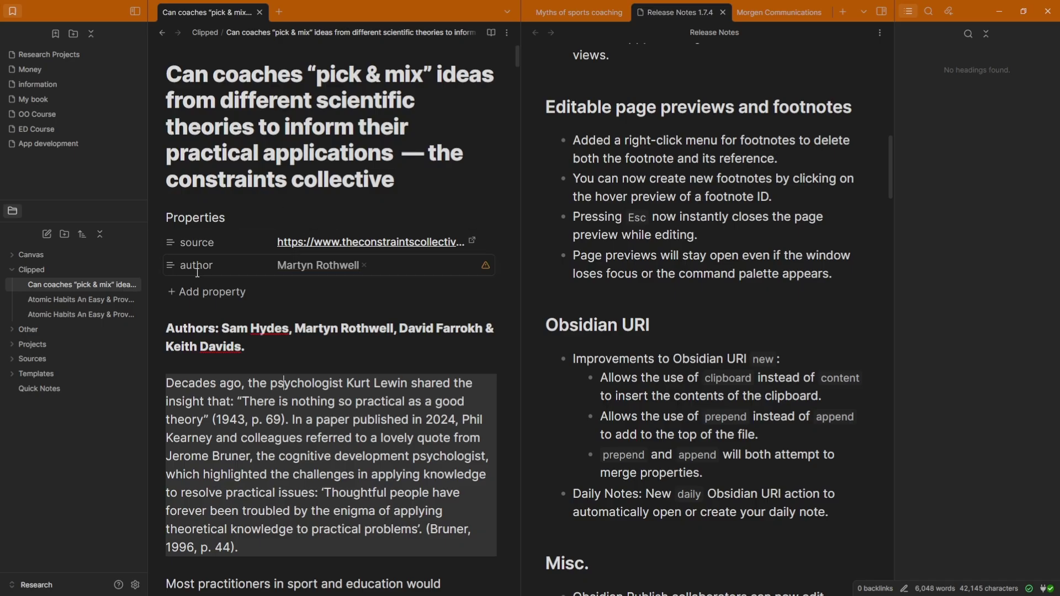
Scroll the clipped pick-and-mix note past Figure 1 down to its further-reading references
scroll(420, 238, "down", 20)
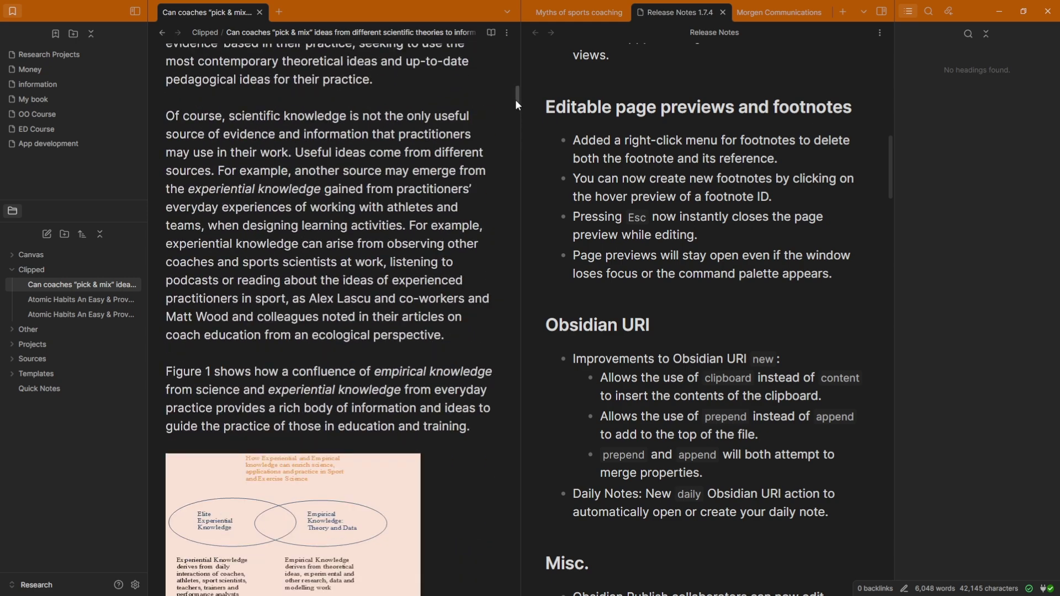
left_click_drag(515, 99, 495, 532)
scroll(493, 532, "down", 10)
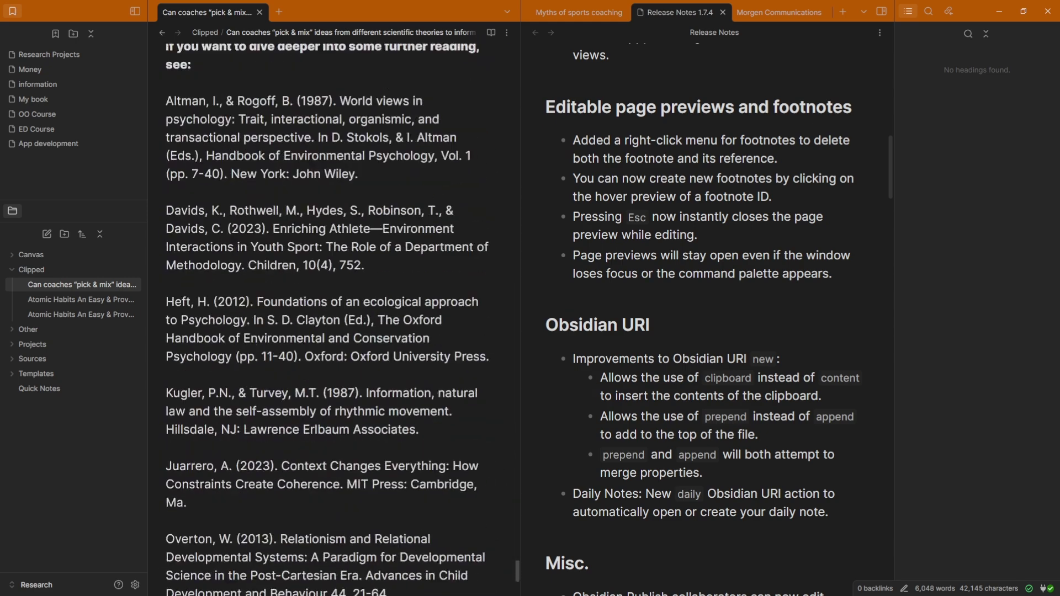